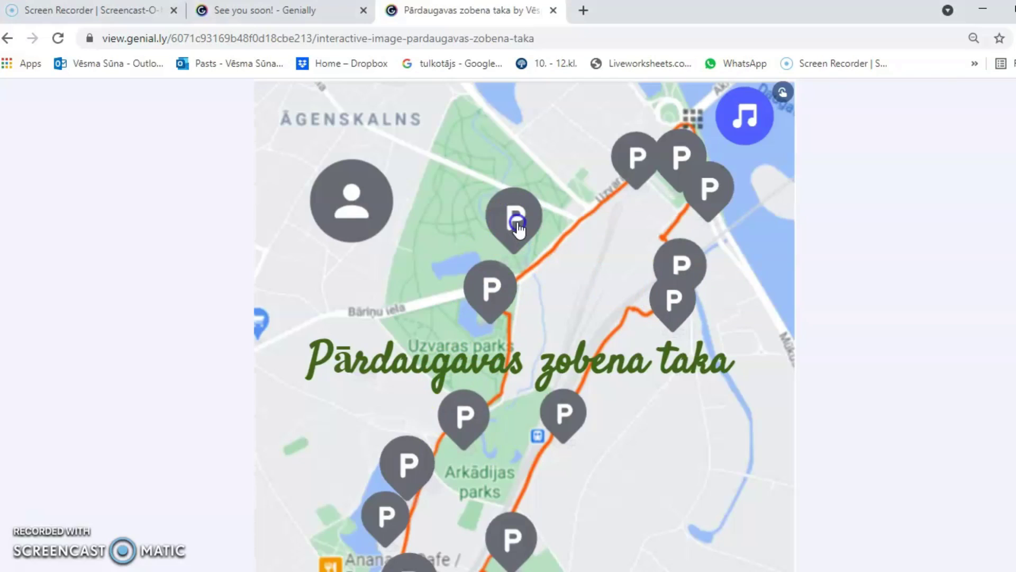
- Examine the Pārdaugavas zobena taka example map, viewing the Sakuras dārza goba marker's information and the whole marked route
{"action": "left_click", "coordinate": [518, 229]}
{"action": "scroll", "coordinate": [571, 306], "scroll_direction": "down", "scroll_amount": 2}
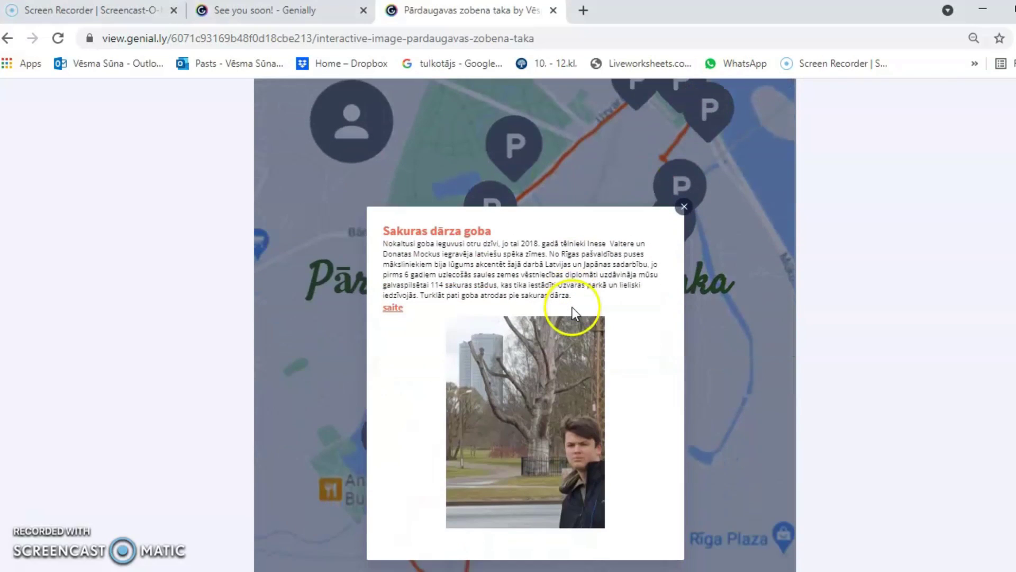
{"action": "left_click", "coordinate": [684, 207]}
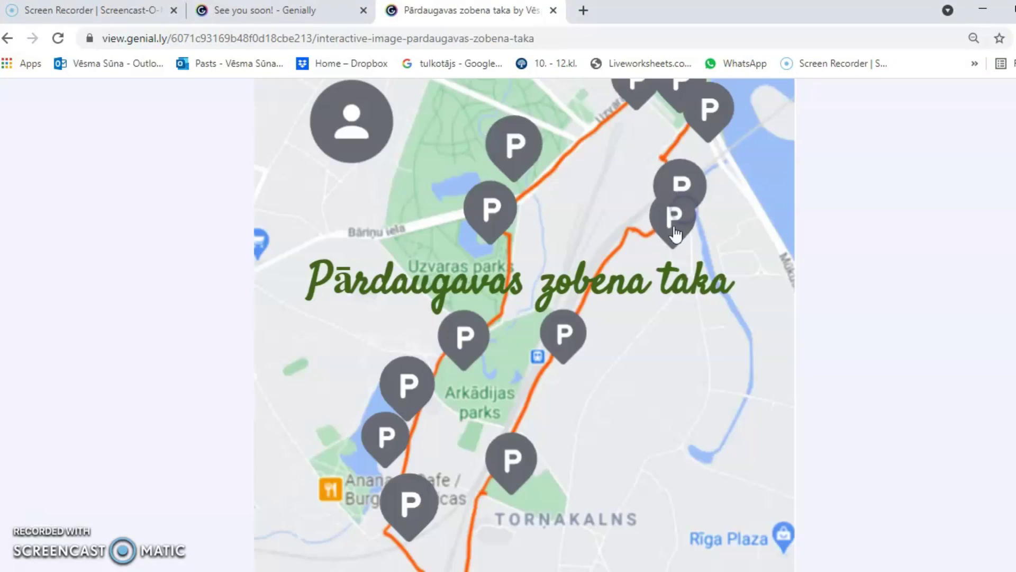
{"action": "scroll", "coordinate": [584, 350], "scroll_direction": "down", "scroll_amount": 5}
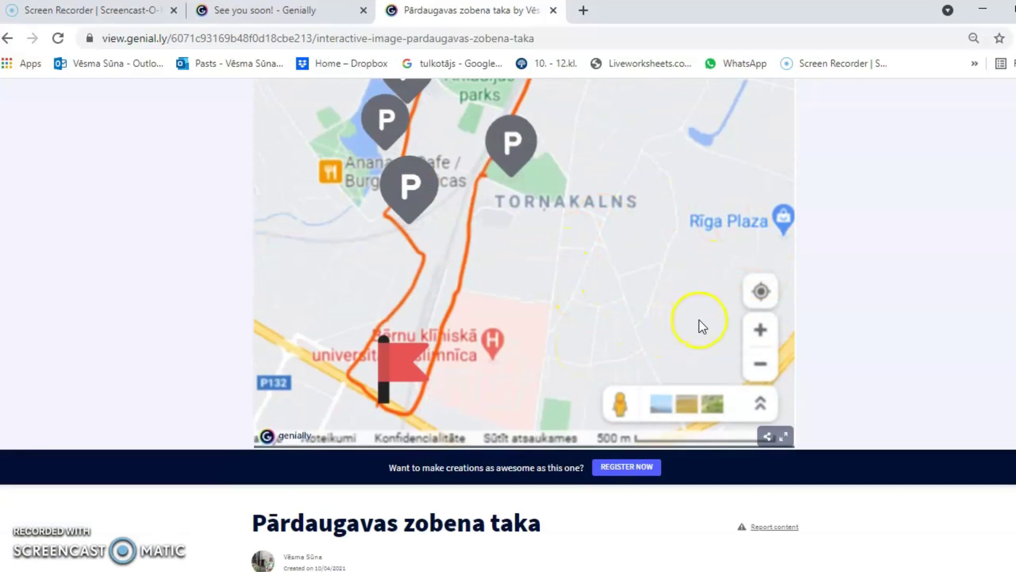
{"action": "scroll", "coordinate": [710, 309], "scroll_direction": "up", "scroll_amount": 1}
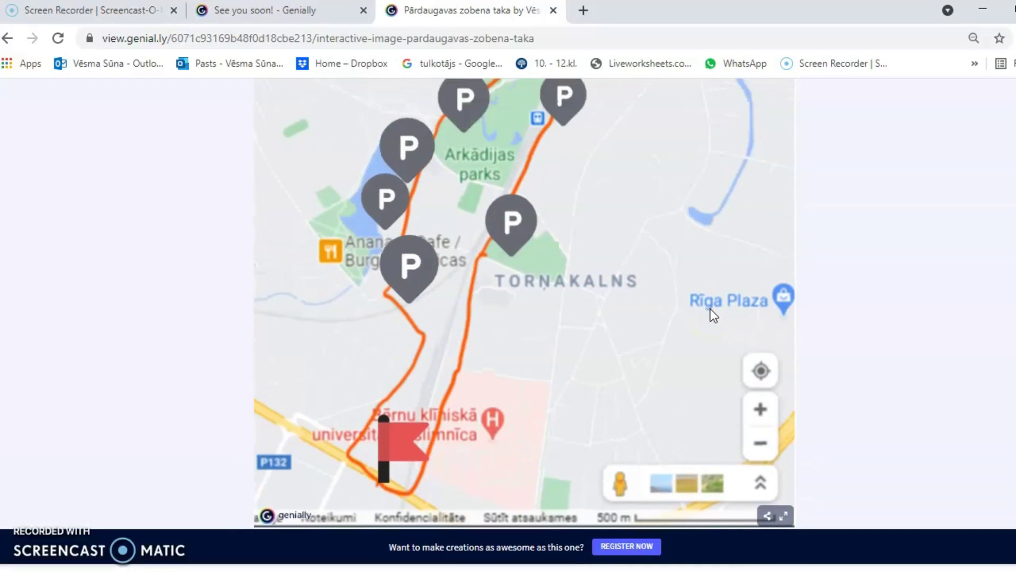
{"action": "scroll", "coordinate": [710, 310], "scroll_direction": "up", "scroll_amount": 3}
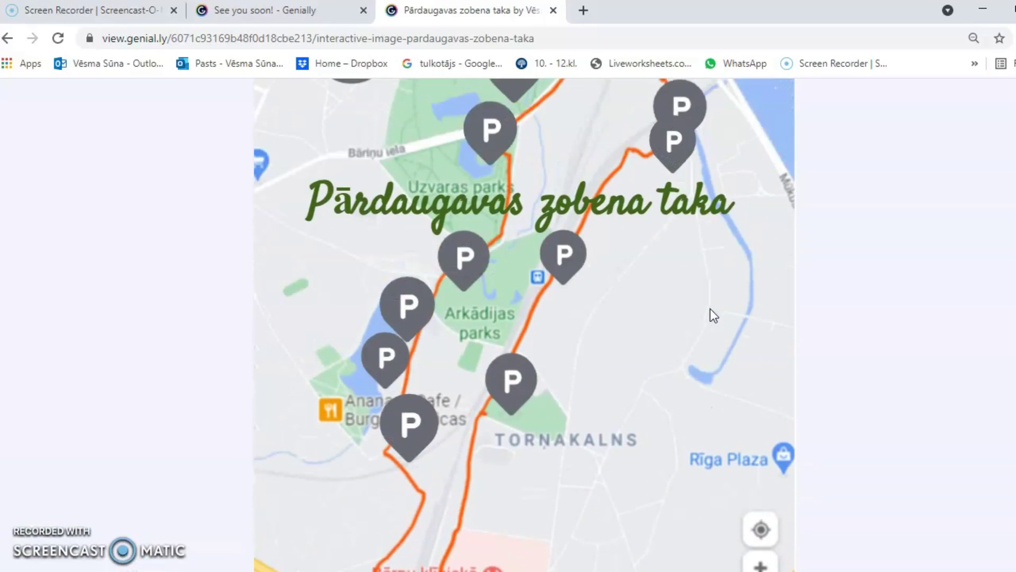
{"action": "scroll", "coordinate": [710, 309], "scroll_direction": "up", "scroll_amount": 1}
{"action": "left_click_drag", "start_coordinate": [711, 309], "coordinate": [681, 341]}
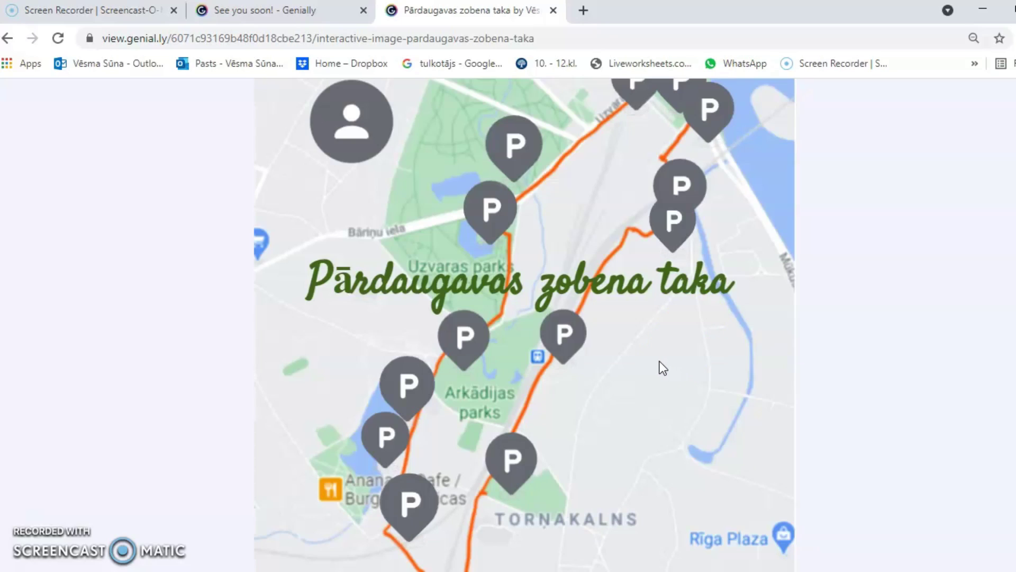
{"action": "scroll", "coordinate": [656, 361], "scroll_direction": "up", "scroll_amount": 1}
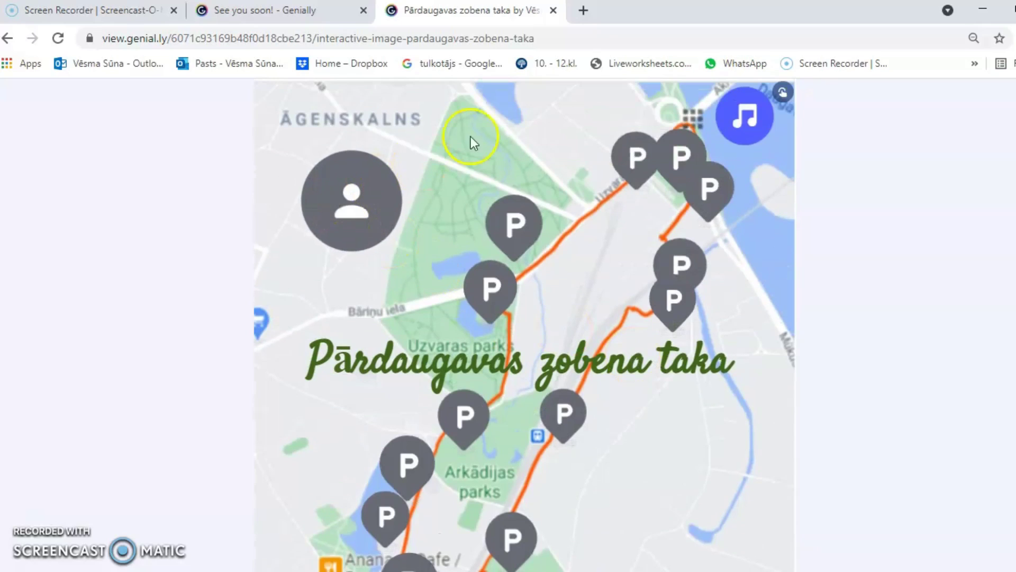
- Log in to Genially again with the desired Google account
{"action": "left_click", "coordinate": [269, 11]}
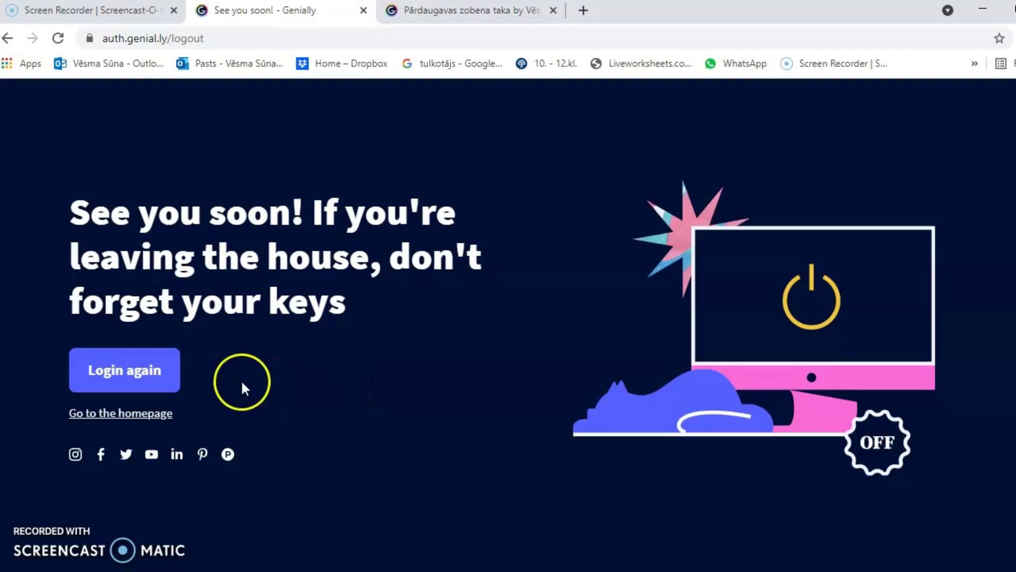
{"action": "left_click", "coordinate": [150, 370]}
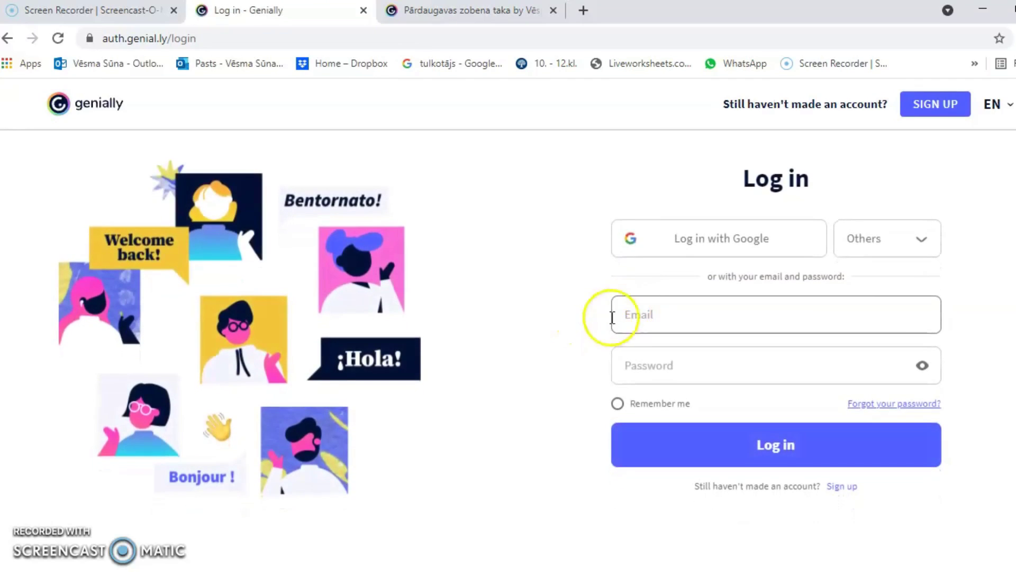
{"action": "left_click", "coordinate": [728, 237]}
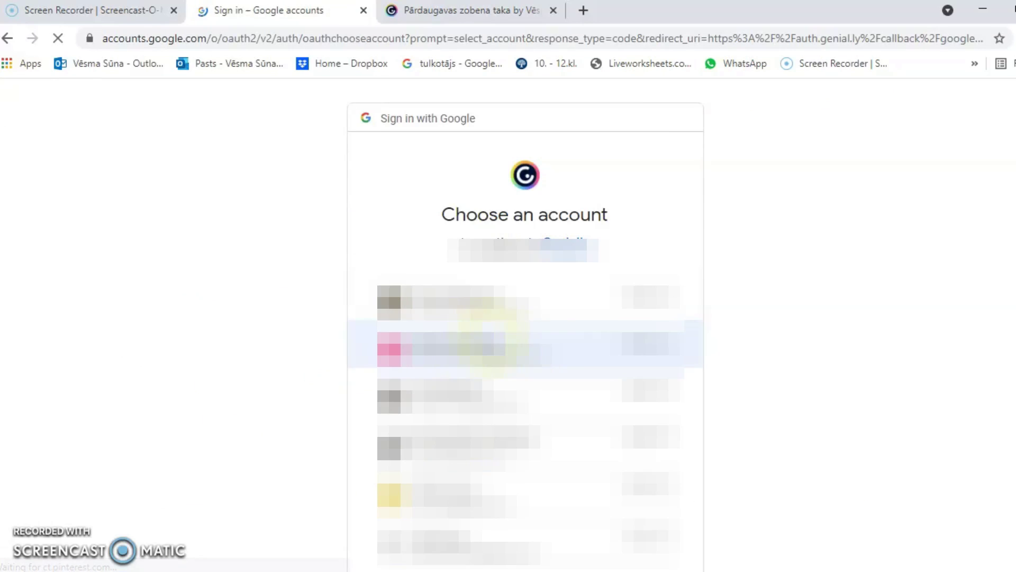
{"action": "scroll", "coordinate": [527, 418], "scroll_direction": "down", "scroll_amount": 1}
{"action": "scroll", "coordinate": [466, 521], "scroll_direction": "down", "scroll_amount": 1}
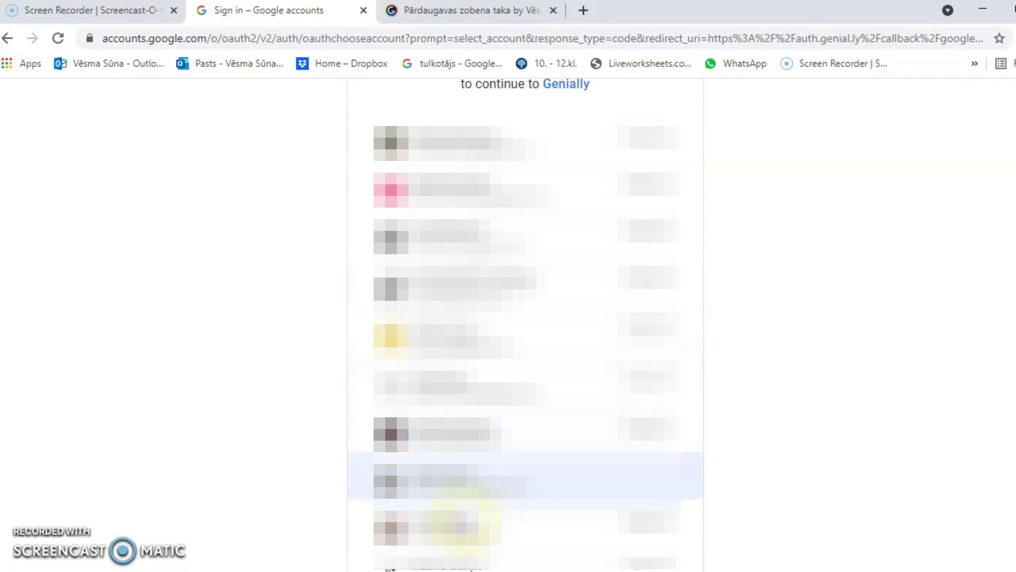
{"action": "left_click", "coordinate": [469, 479]}
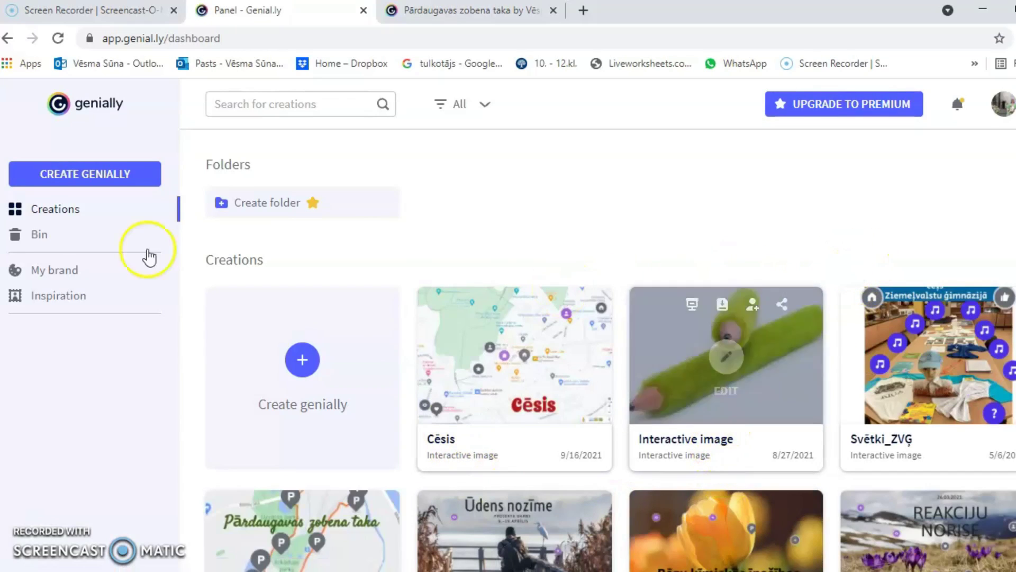
- Begin a new genially of the Interactive image type
{"action": "left_click", "coordinate": [74, 175]}
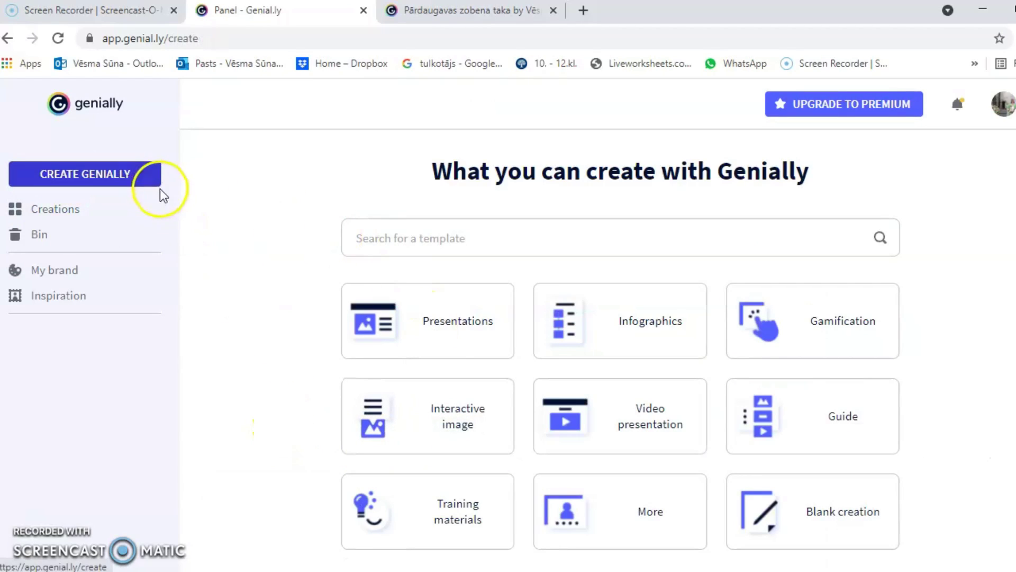
{"action": "mouse_move", "coordinate": [363, 431]}
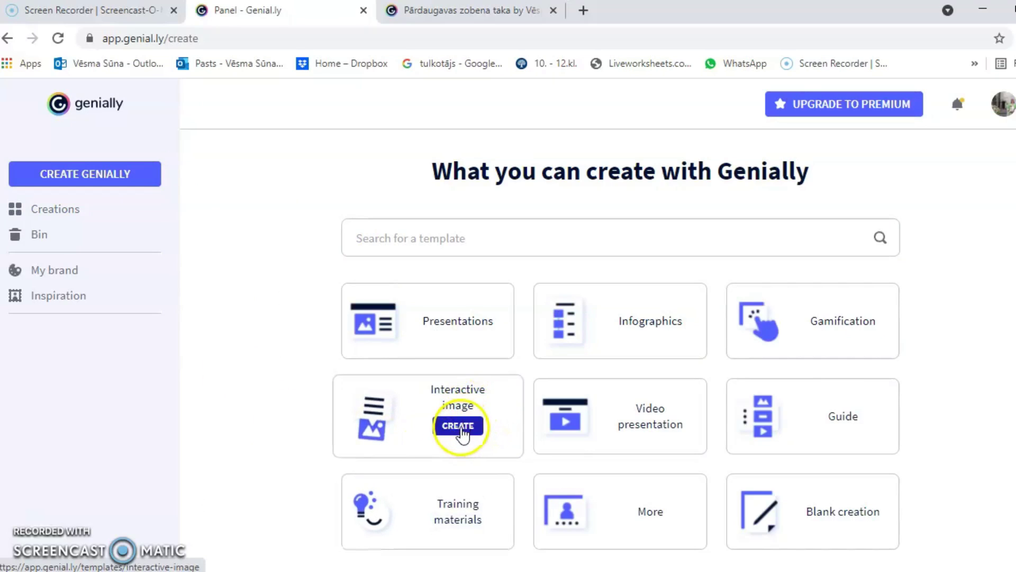
{"action": "left_click", "coordinate": [460, 428]}
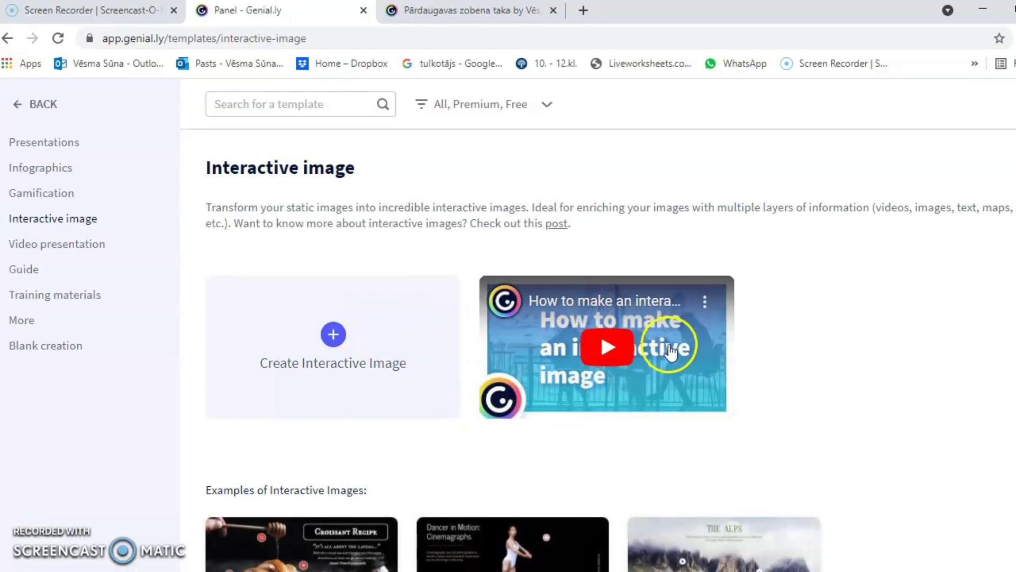
- Look over the example interactive images, start creating an own interactive image, and open a new browser tab for finding a picture
{"action": "scroll", "coordinate": [684, 354], "scroll_direction": "down", "scroll_amount": 2}
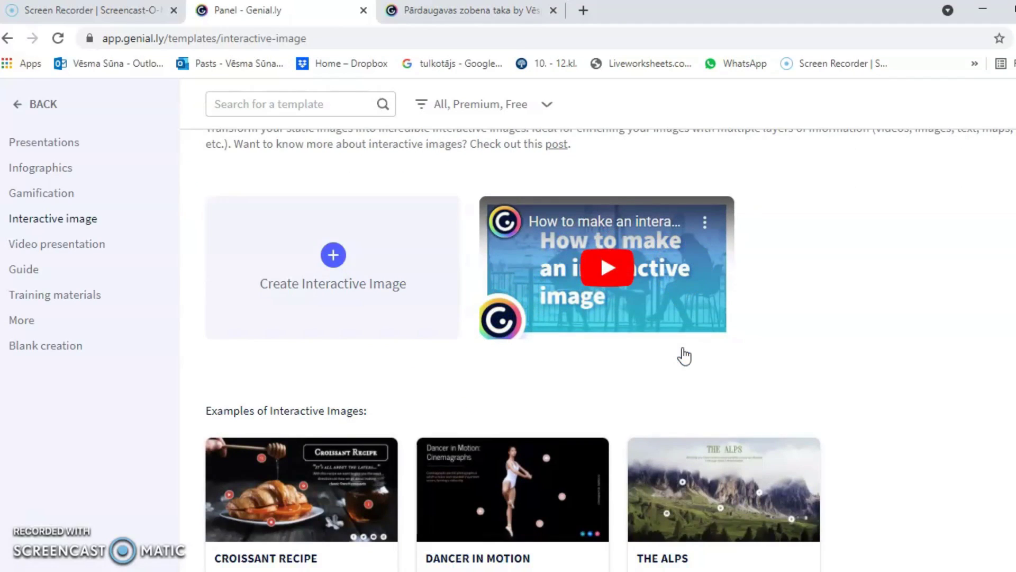
{"action": "scroll", "coordinate": [684, 355], "scroll_direction": "down", "scroll_amount": 2}
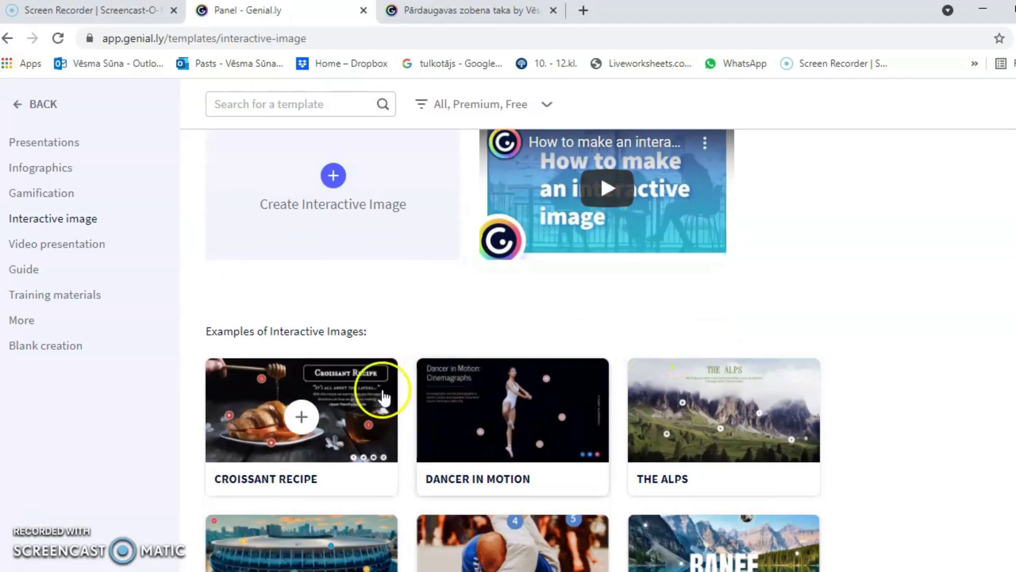
{"action": "scroll", "coordinate": [723, 466], "scroll_direction": "down", "scroll_amount": 3}
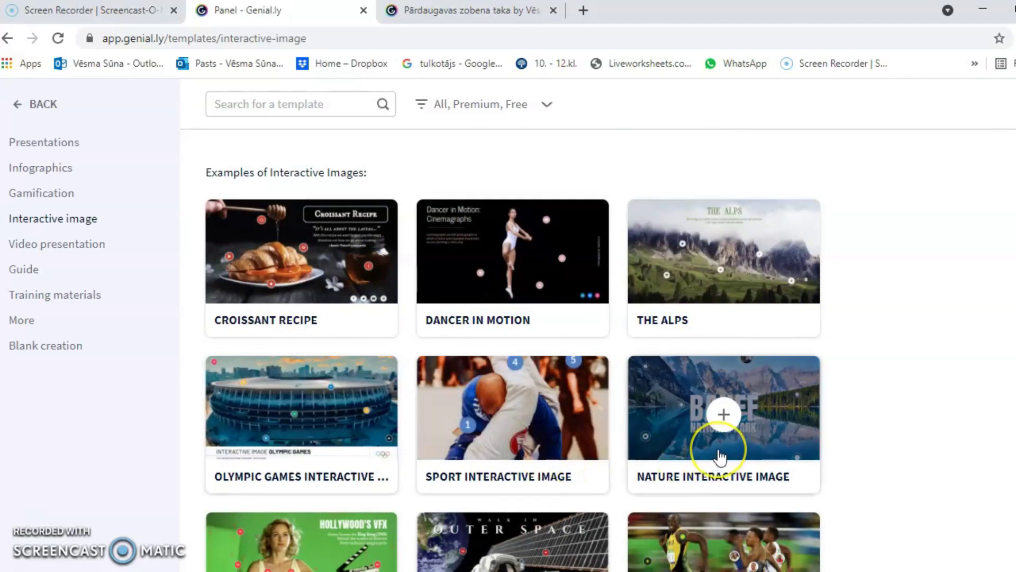
{"action": "scroll", "coordinate": [721, 455], "scroll_direction": "up", "scroll_amount": 1}
{"action": "scroll", "coordinate": [720, 455], "scroll_direction": "up", "scroll_amount": 3}
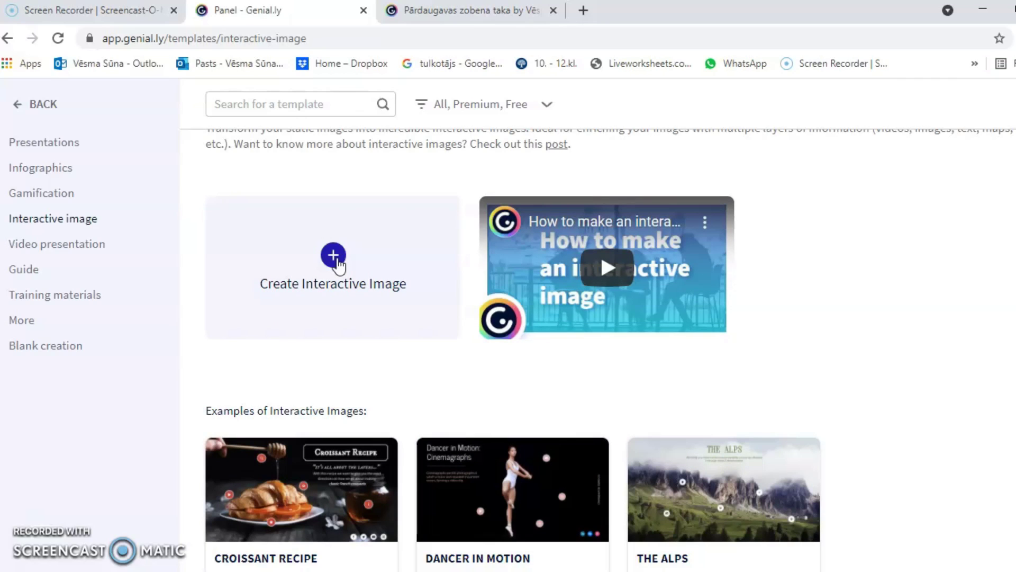
{"action": "left_click", "coordinate": [334, 256]}
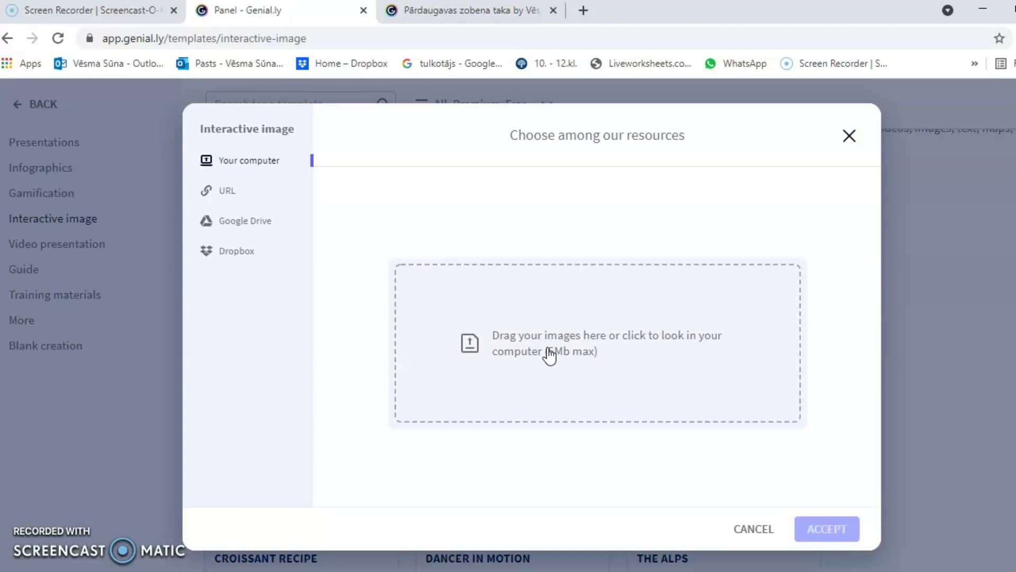
{"action": "left_click", "coordinate": [582, 11]}
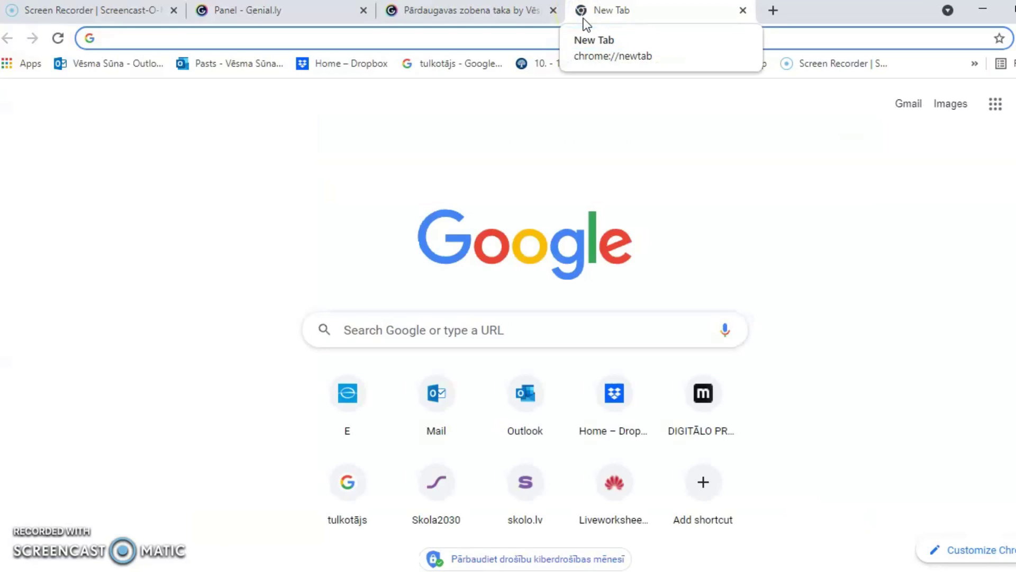
- Try to search Google for "Madona"
{"action": "type", "text": "k"}
{"action": "key", "text": "BackSpace"}
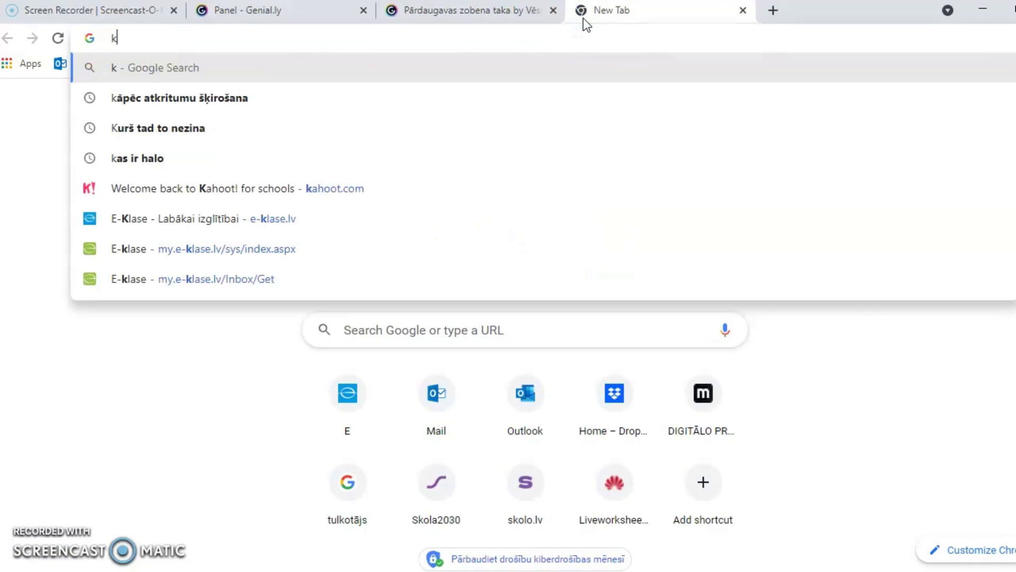
{"action": "type", "text": "Madona"}
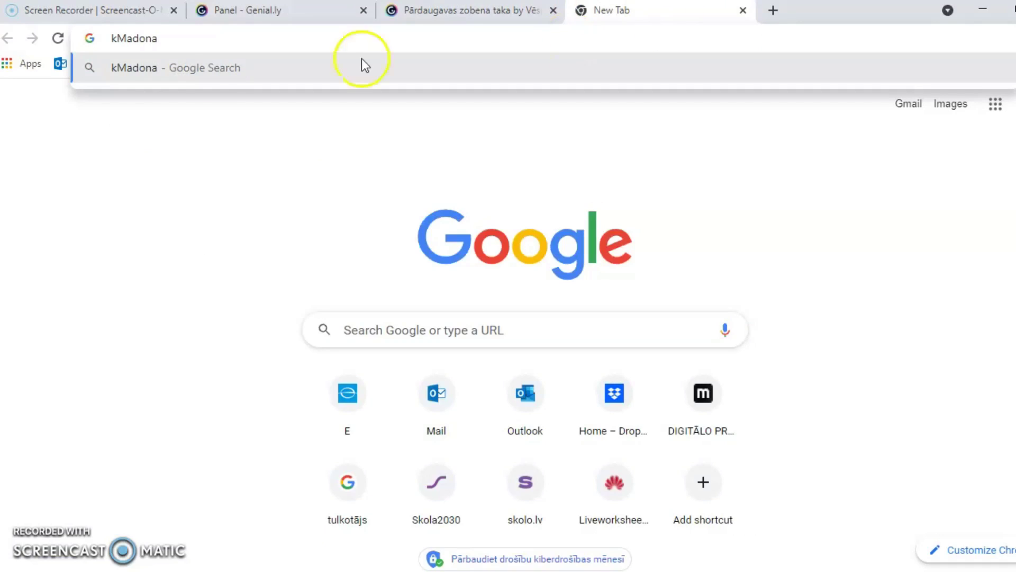
{"action": "key", "text": "BackSpace"}
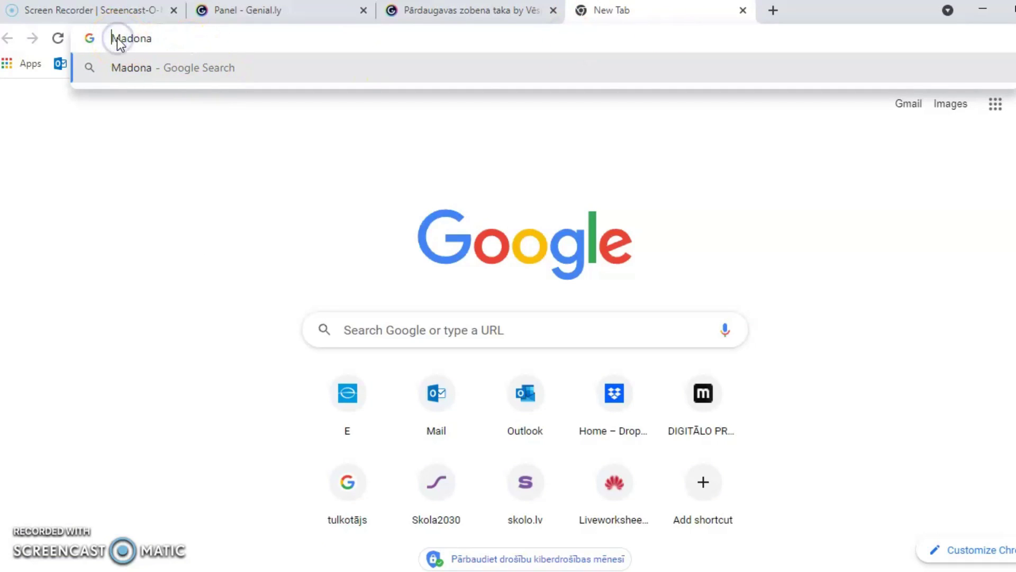
{"action": "key", "text": "Return"}
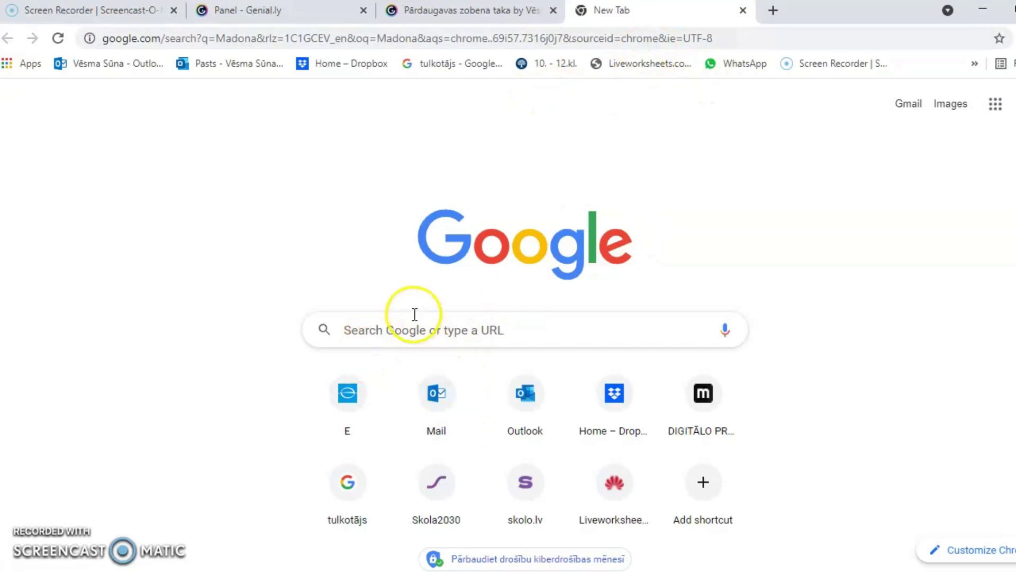
{"action": "left_click", "coordinate": [401, 328]}
{"action": "type", "text": "Madona"}
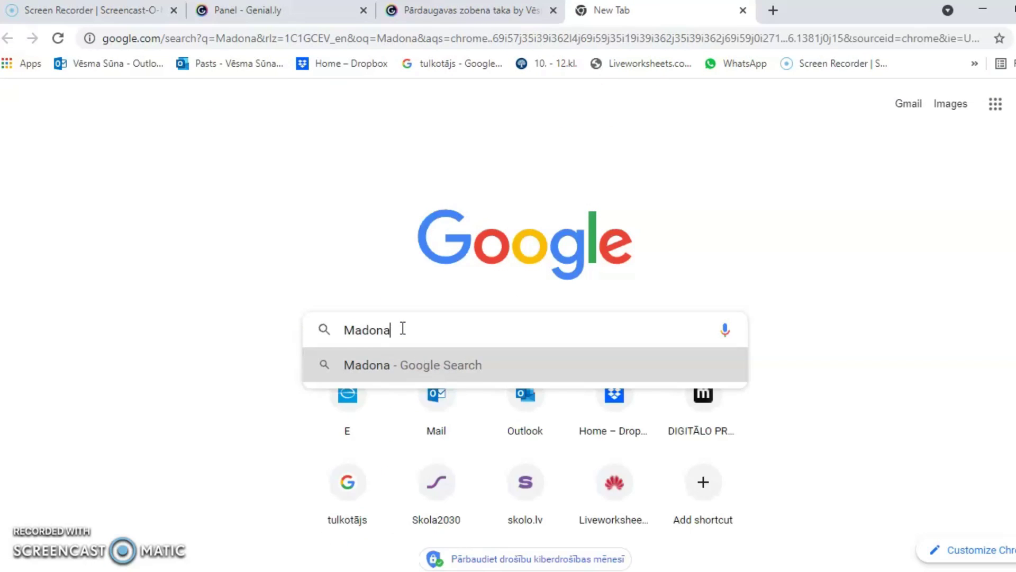
{"action": "left_click", "coordinate": [547, 361]}
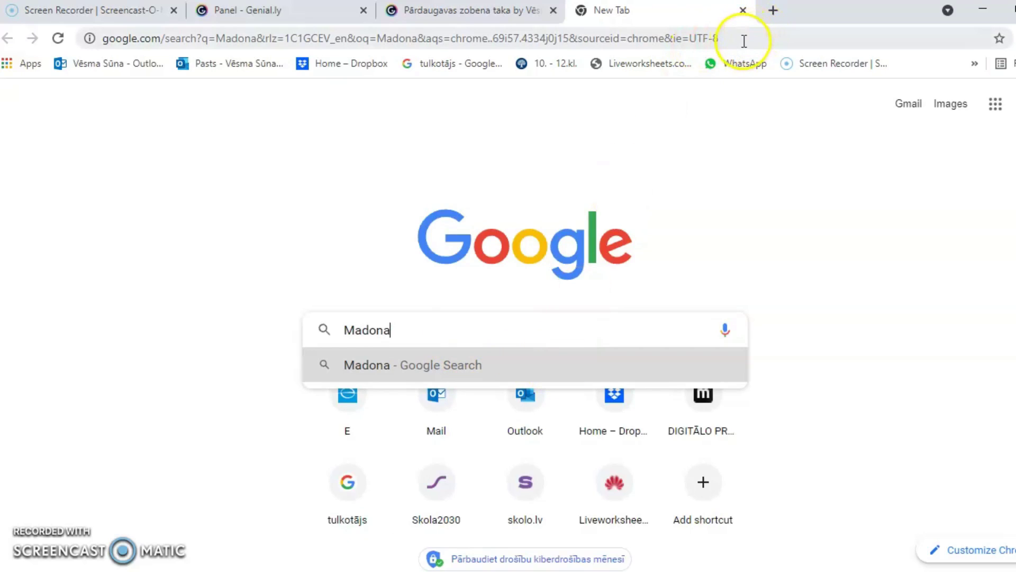
- Search Google for "Rīga" and open the city's map in Google Maps
{"action": "left_click_drag", "start_coordinate": [399, 329], "coordinate": [334, 325]}
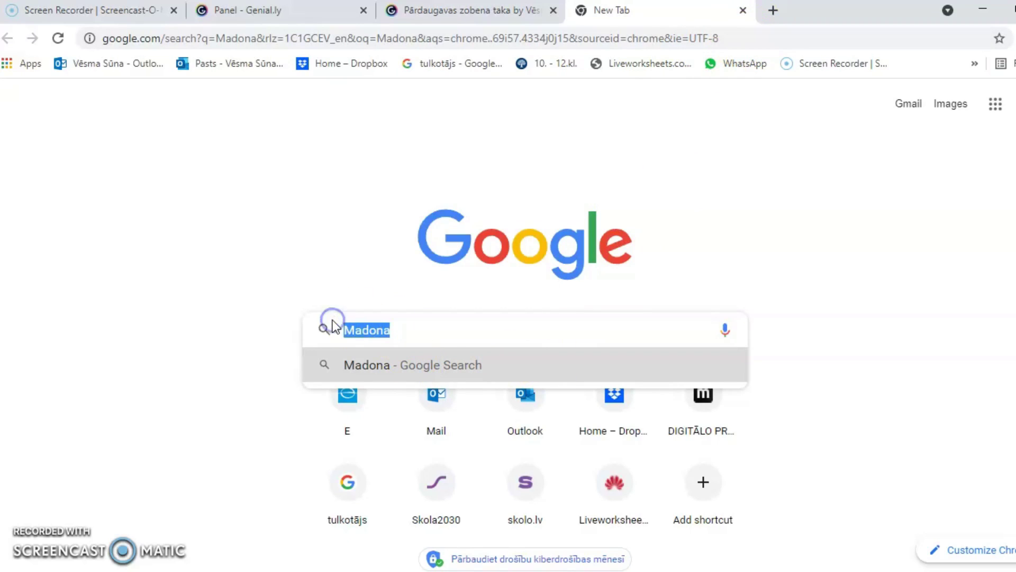
{"action": "key", "text": "BackSpace"}
{"action": "type", "text": "Rīga"}
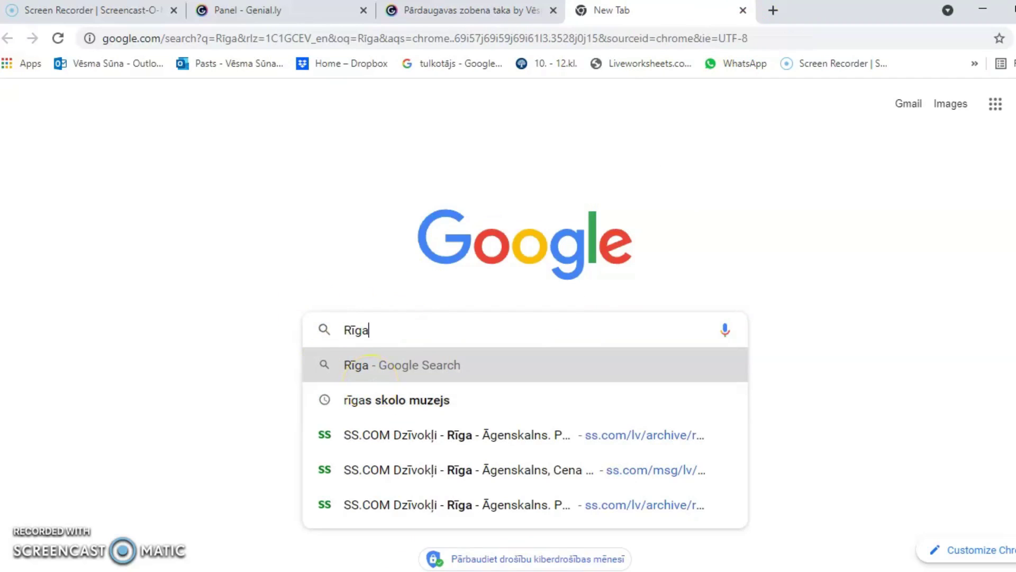
{"action": "key", "text": "Return"}
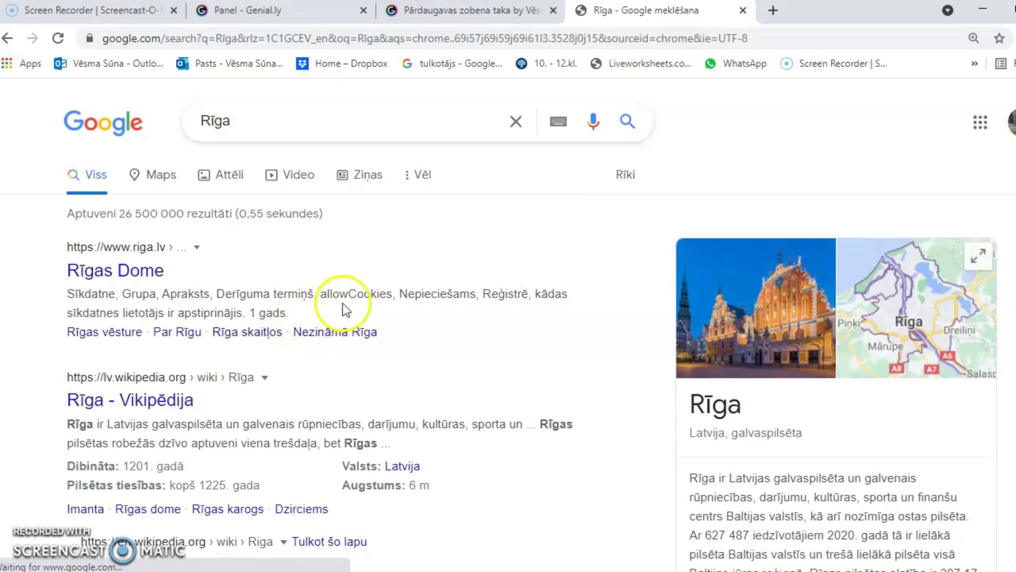
{"action": "left_click", "coordinate": [896, 327]}
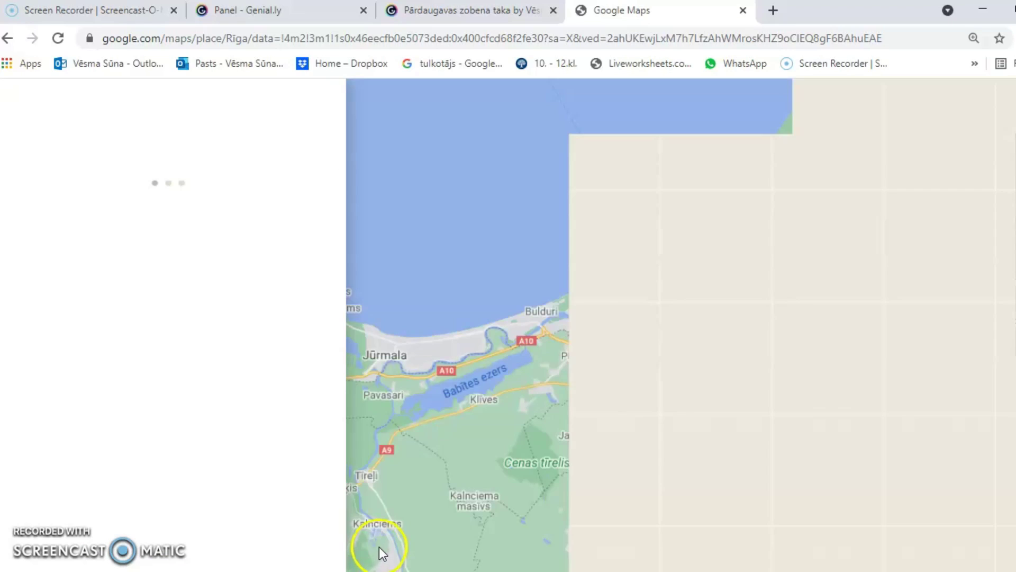
- Adjust the Google Maps view until it frames the A5 road and its surroundings south of Ieķi
{"action": "scroll", "coordinate": [571, 429], "scroll_direction": "up", "scroll_amount": 5}
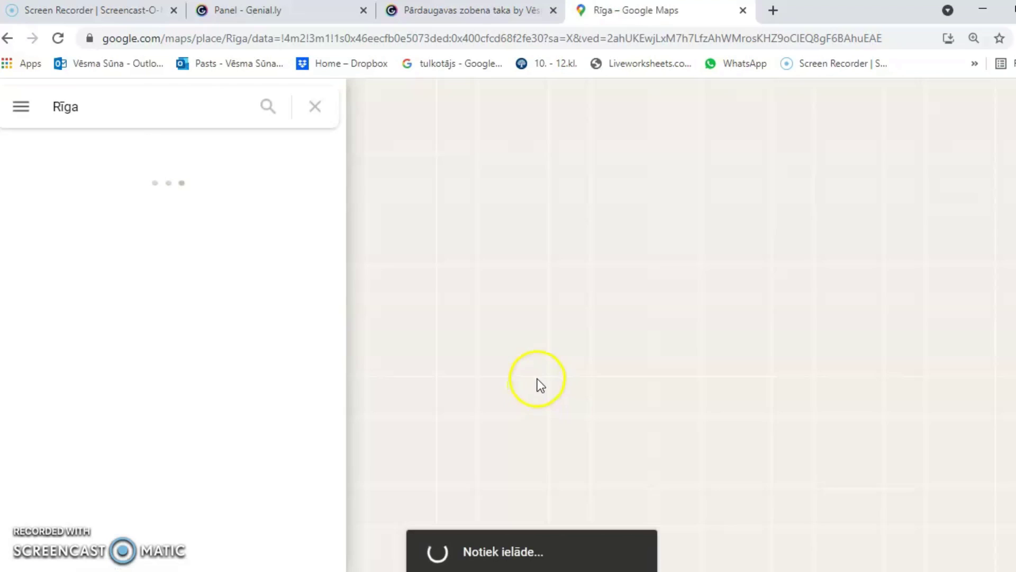
{"action": "scroll", "coordinate": [587, 383], "scroll_direction": "up", "scroll_amount": 3}
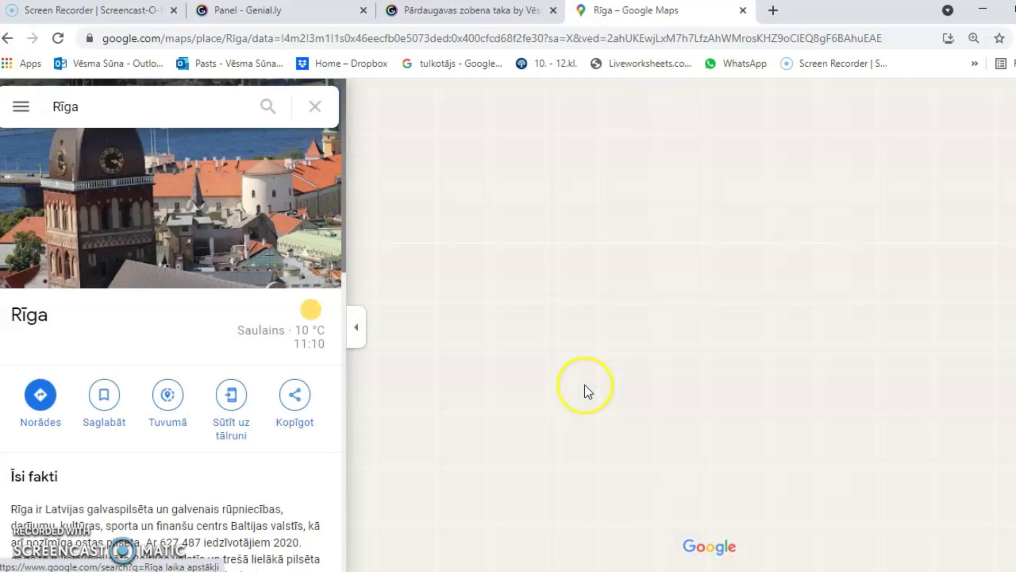
{"action": "left_click_drag", "start_coordinate": [599, 322], "coordinate": [685, 487]}
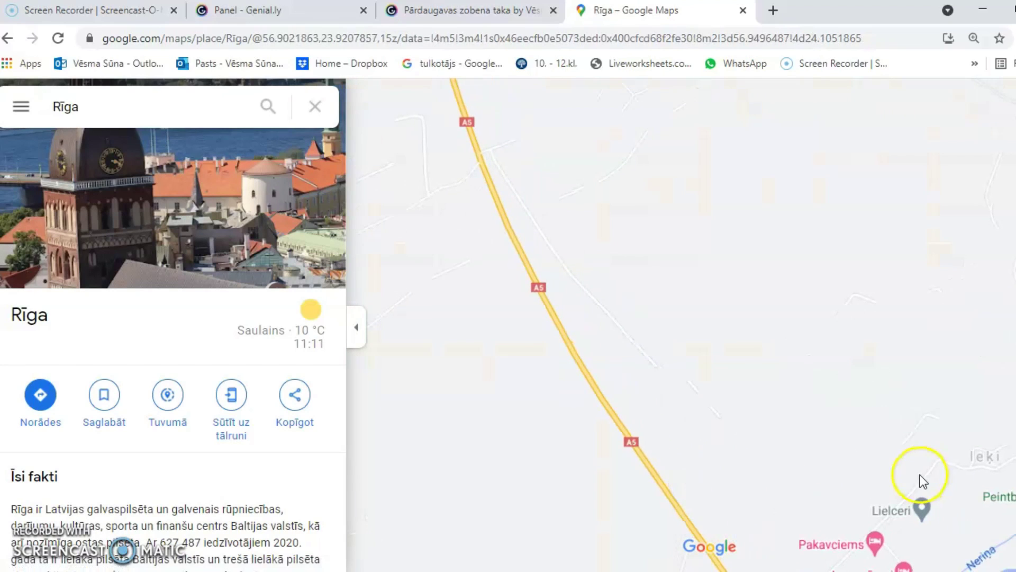
{"action": "scroll", "coordinate": [879, 458], "scroll_direction": "up", "scroll_amount": 1}
{"action": "scroll", "coordinate": [816, 413], "scroll_direction": "up", "scroll_amount": 2}
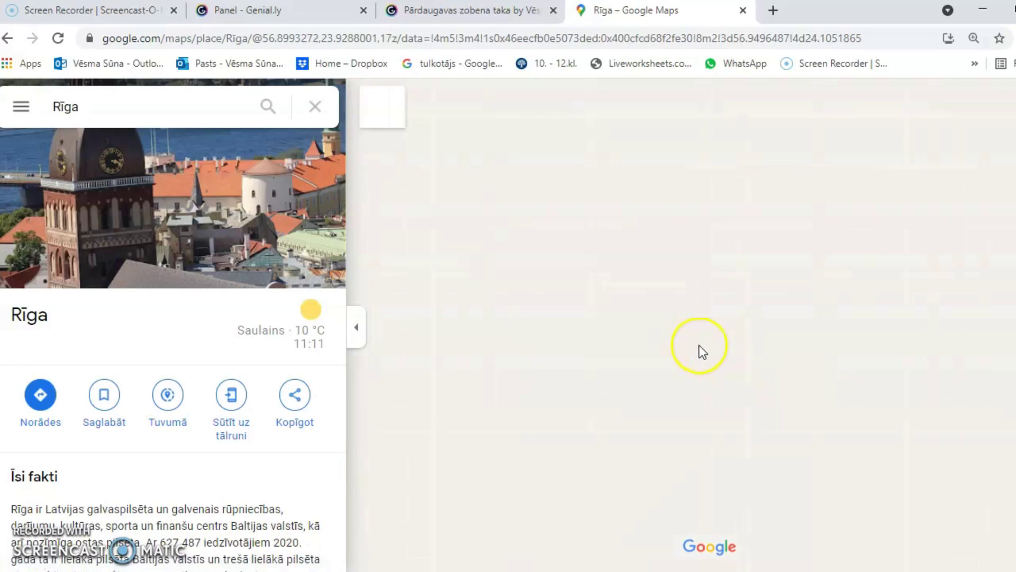
{"action": "scroll", "coordinate": [694, 344], "scroll_direction": "up", "scroll_amount": 2}
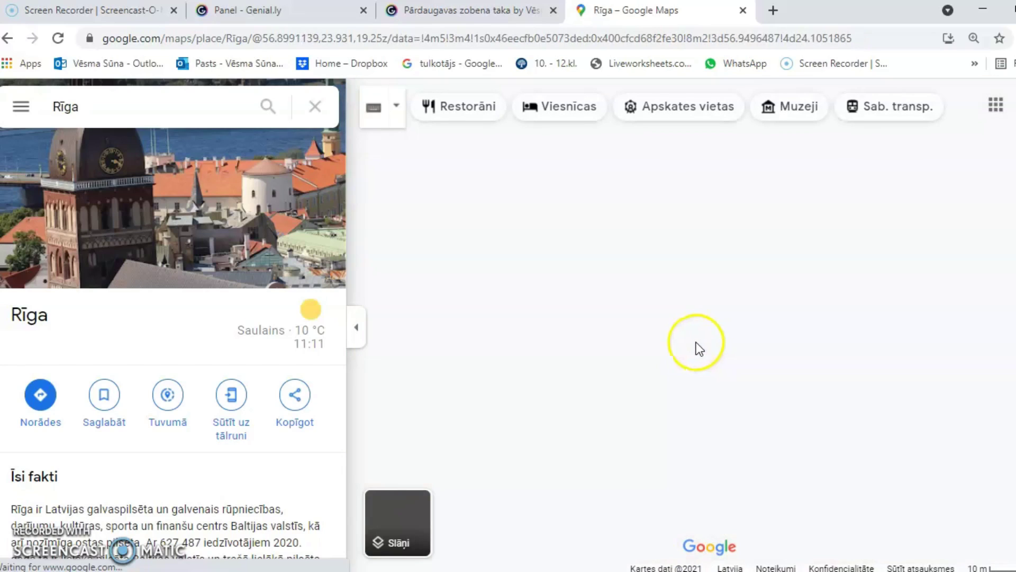
{"action": "scroll", "coordinate": [695, 347], "scroll_direction": "up", "scroll_amount": 1}
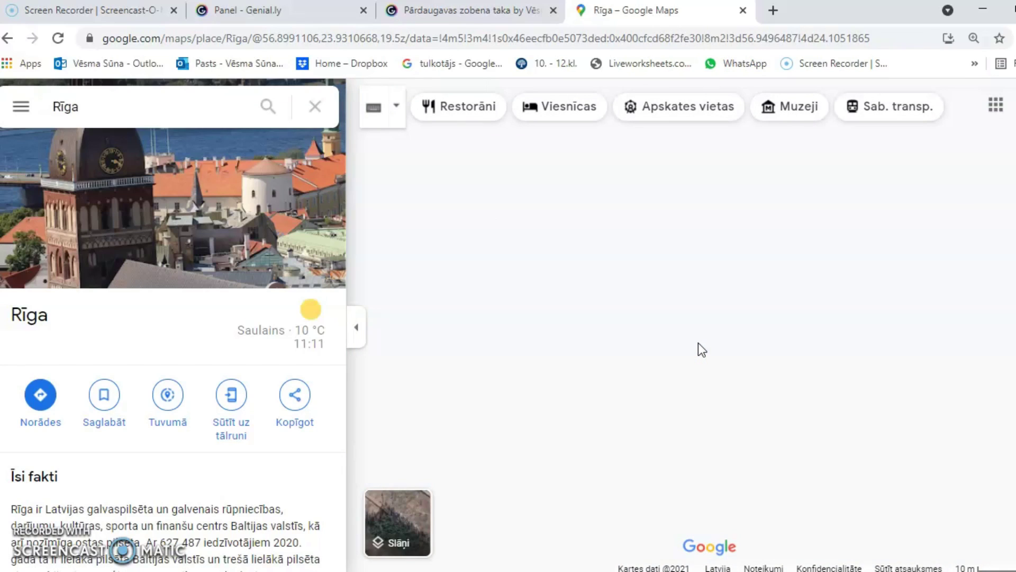
{"action": "scroll", "coordinate": [741, 386], "scroll_direction": "down", "scroll_amount": 1}
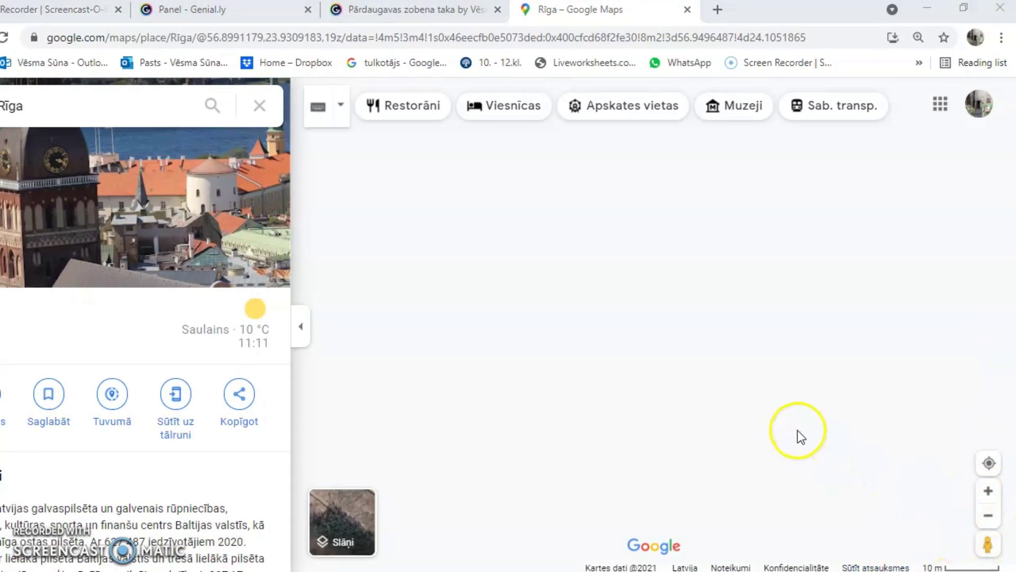
{"action": "scroll", "coordinate": [798, 436], "scroll_direction": "down", "scroll_amount": 1}
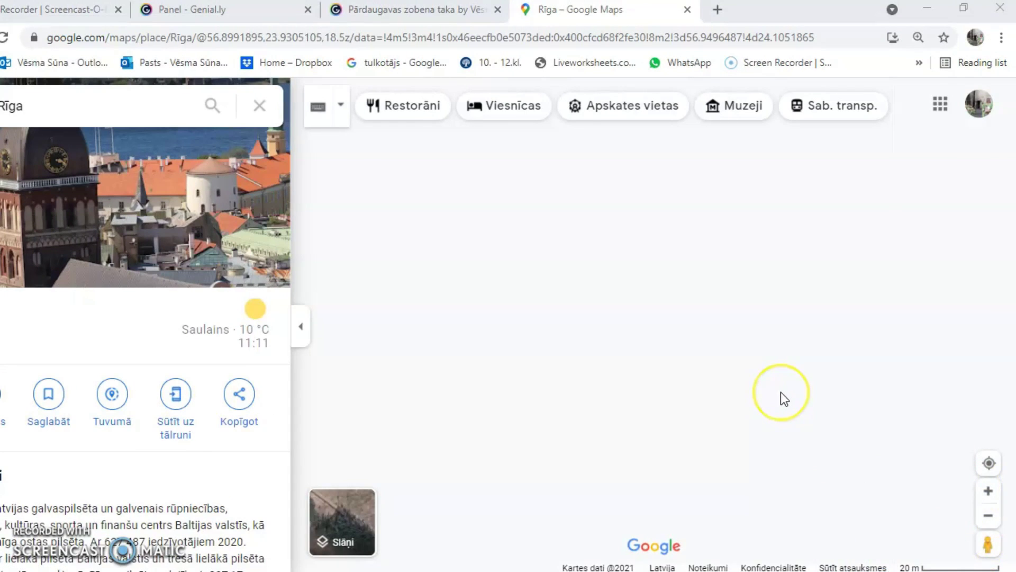
{"action": "scroll", "coordinate": [781, 393], "scroll_direction": "down", "scroll_amount": 2}
{"action": "scroll", "coordinate": [781, 393], "scroll_direction": "down", "scroll_amount": 4}
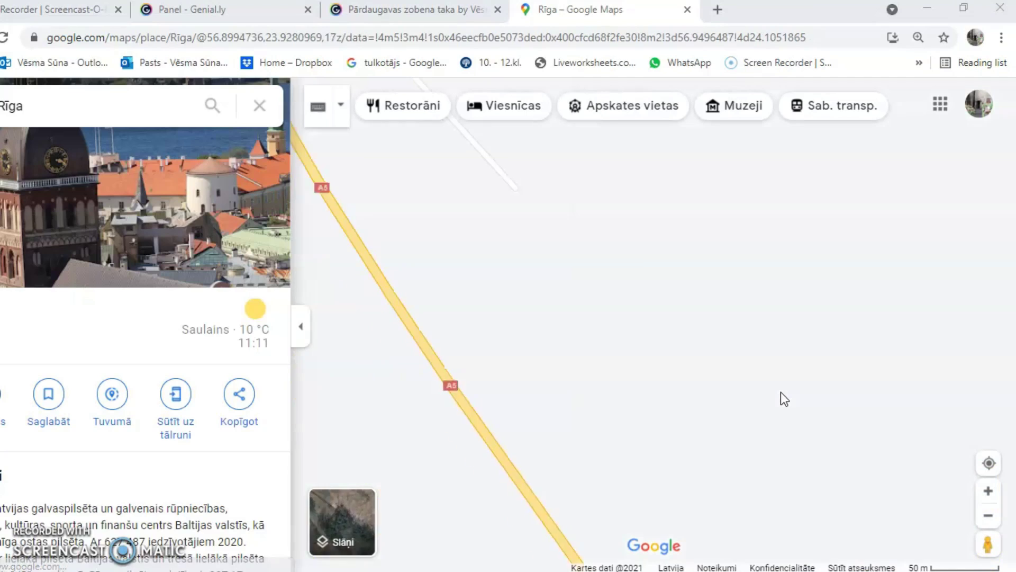
{"action": "scroll", "coordinate": [781, 393], "scroll_direction": "down", "scroll_amount": 3}
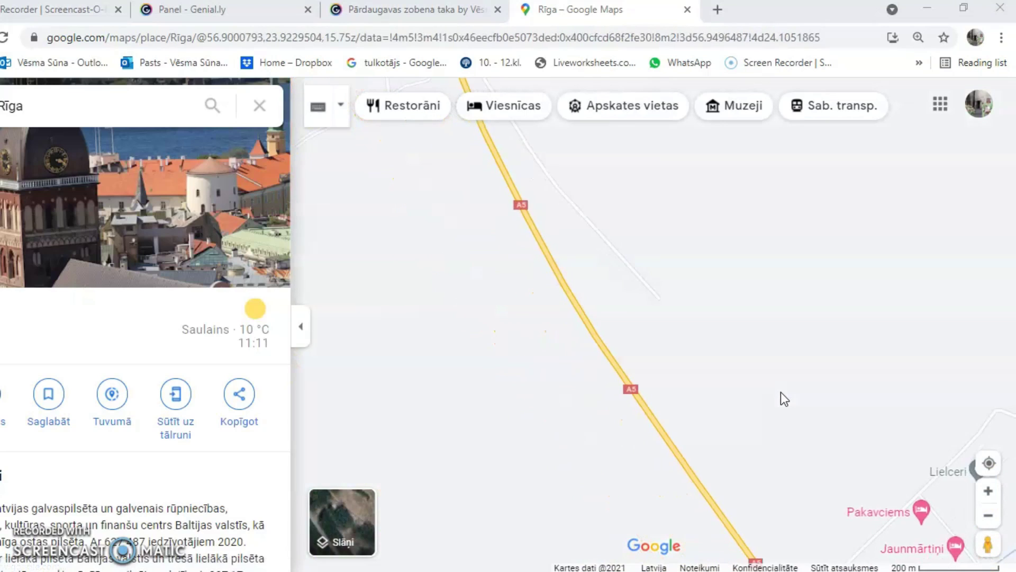
{"action": "scroll", "coordinate": [781, 393], "scroll_direction": "down", "scroll_amount": 2}
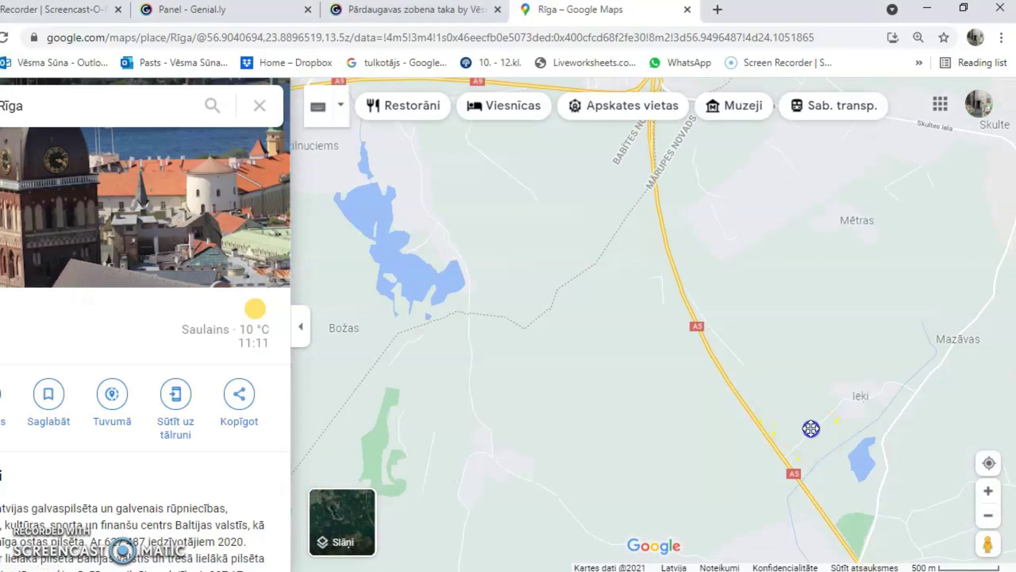
{"action": "left_click_drag", "start_coordinate": [809, 427], "coordinate": [768, 334]}
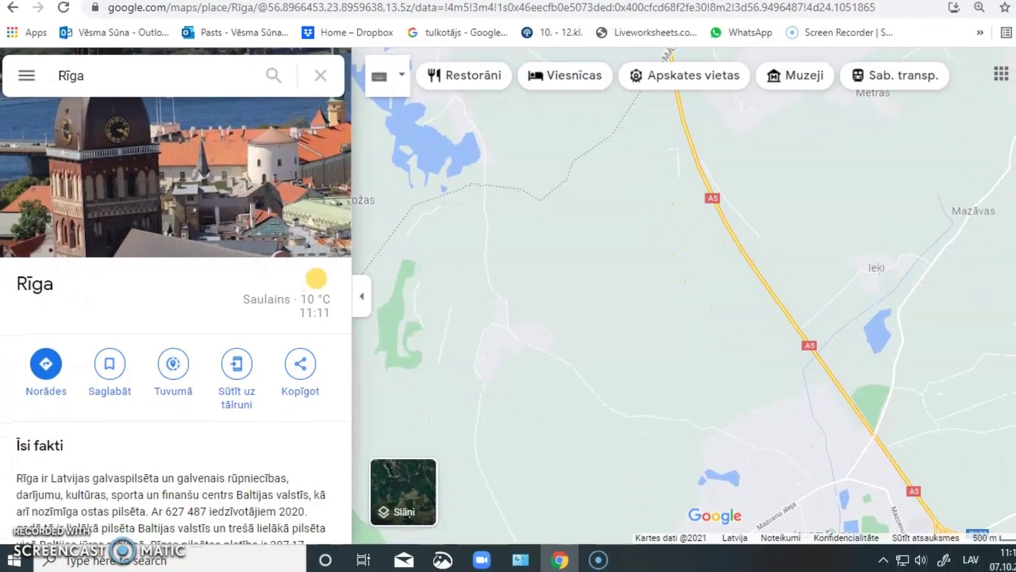
- Find the Snip & Sketch app through the Windows search and open it
{"action": "left_click", "coordinate": [96, 565]}
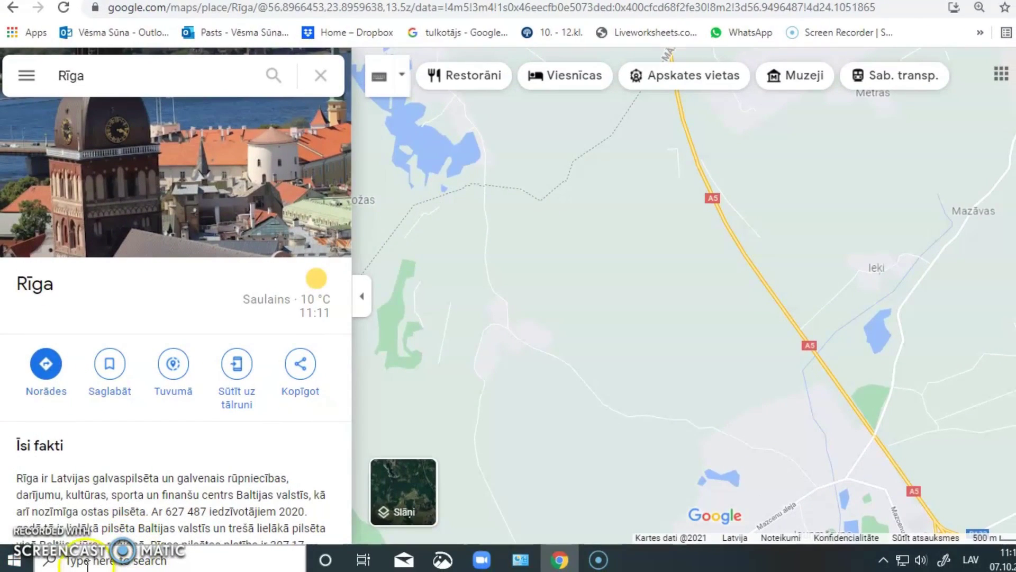
{"action": "left_click", "coordinate": [88, 564]}
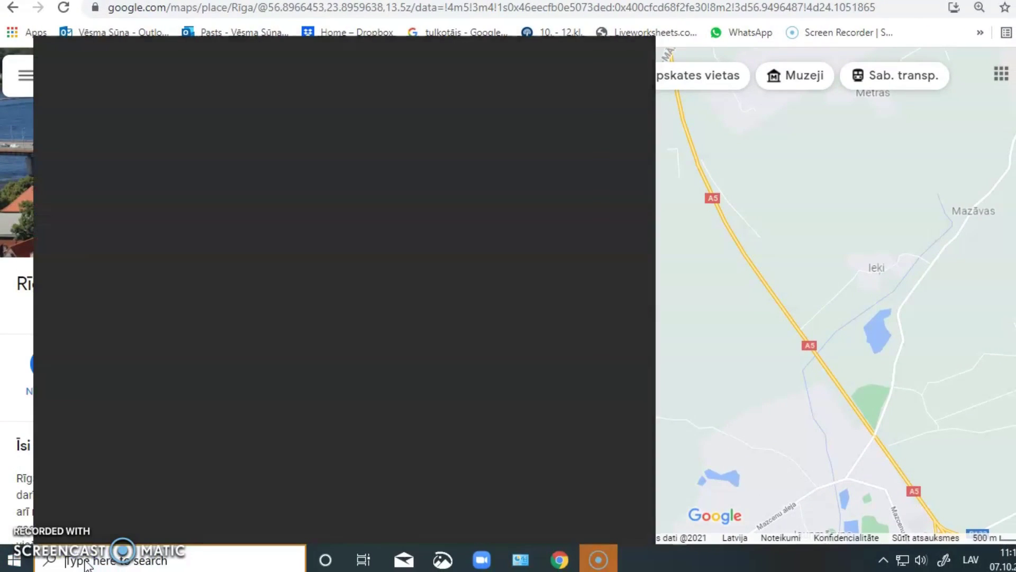
{"action": "type", "text": "s"}
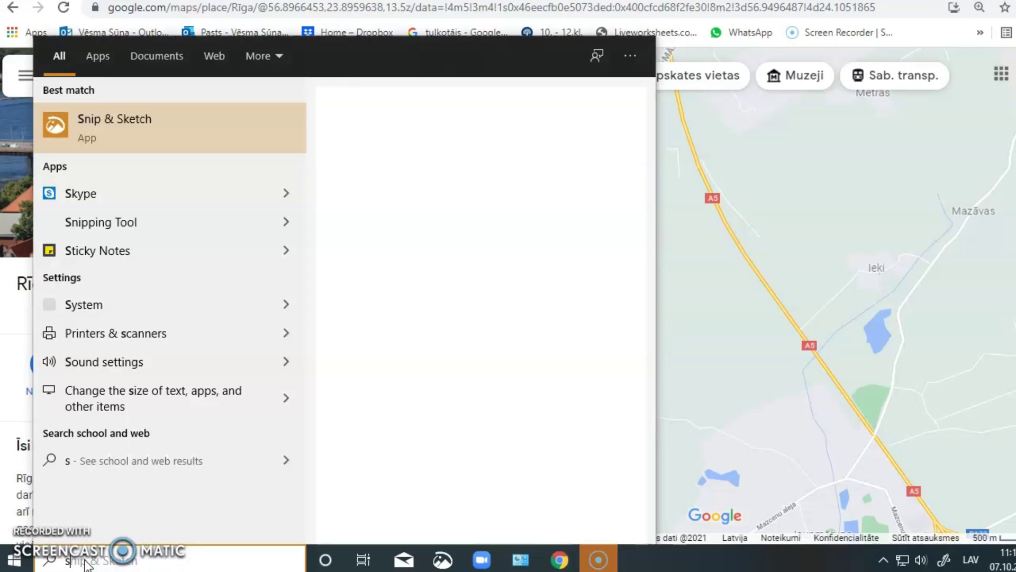
{"action": "left_click", "coordinate": [115, 507]}
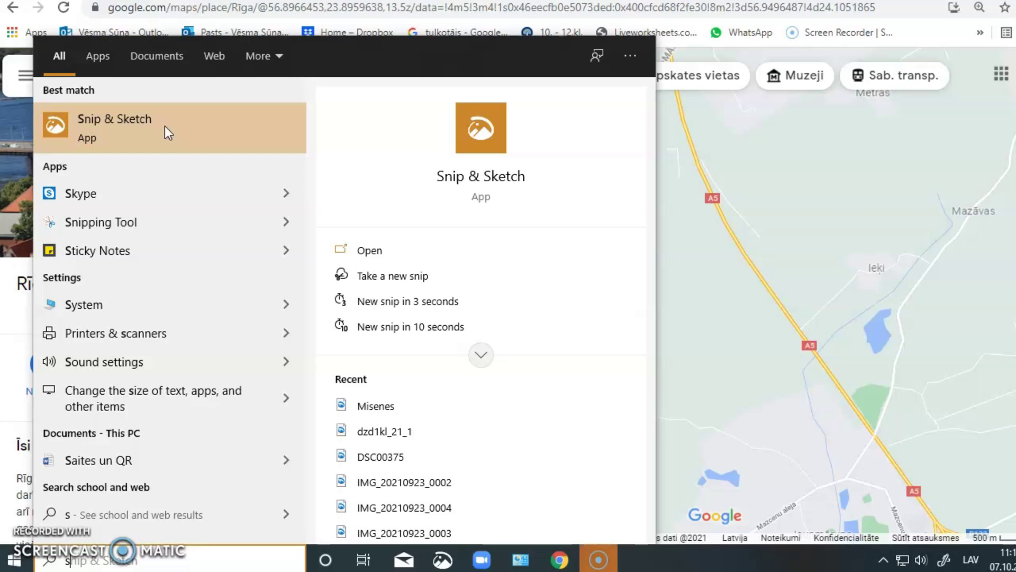
{"action": "left_click", "coordinate": [249, 140]}
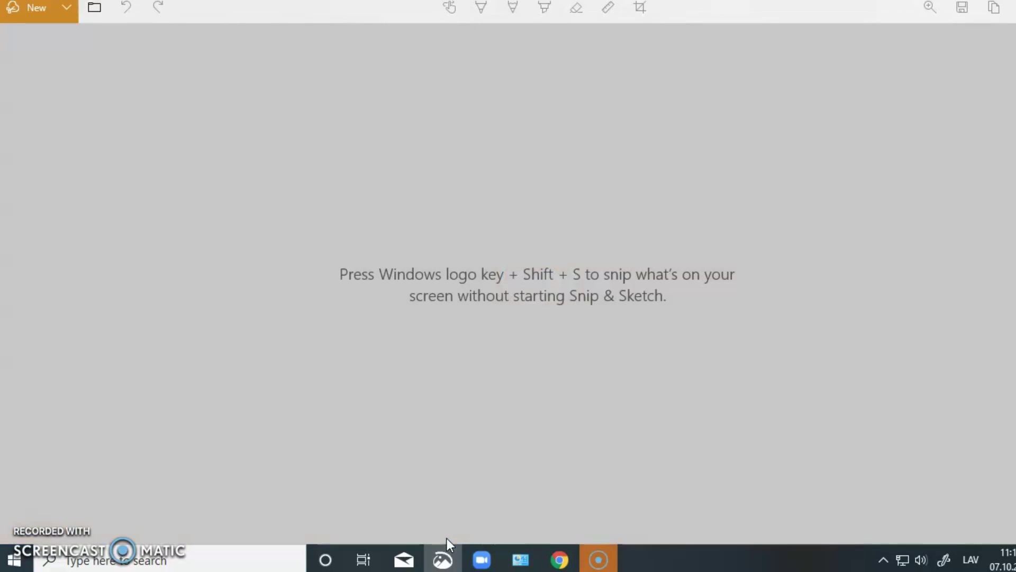
- Take a new rectangular snip of the map area from Ieķi down to the map's lower-right corner
{"action": "left_click", "coordinate": [440, 503]}
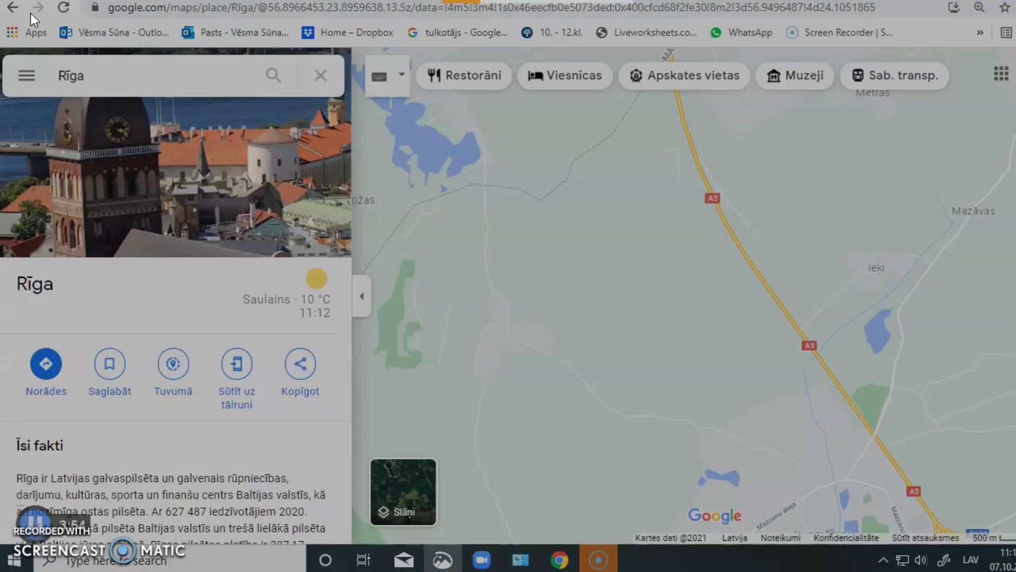
{"action": "left_click", "coordinate": [43, 28]}
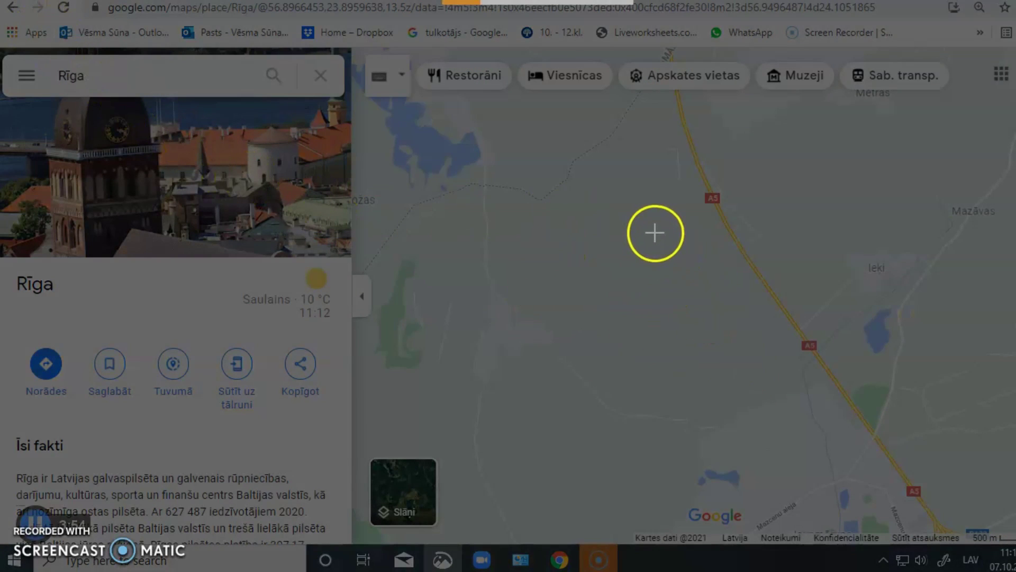
{"action": "left_click_drag", "start_coordinate": [660, 241], "coordinate": [1011, 543]}
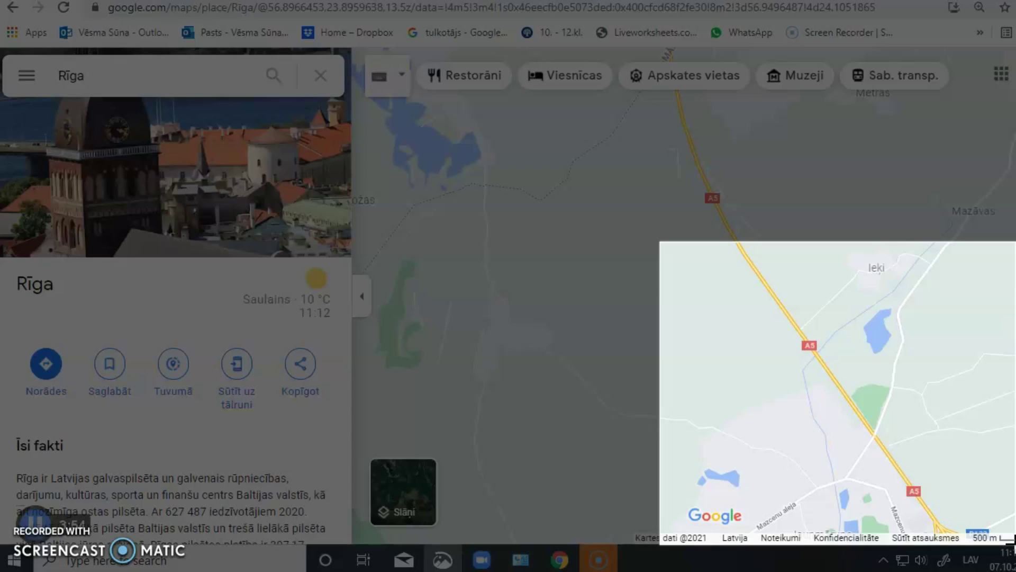
{"action": "left_click_drag", "start_coordinate": [1012, 541], "coordinate": [1012, 543]}
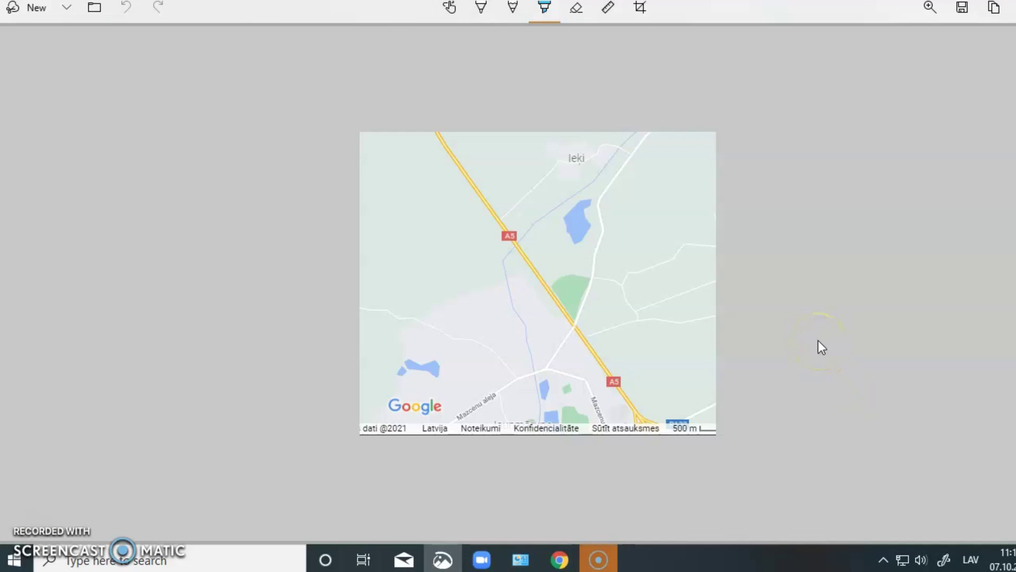
- Mark a closed route with the light blue highlighter along the roads just east of the A5
{"action": "left_click", "coordinate": [544, 9]}
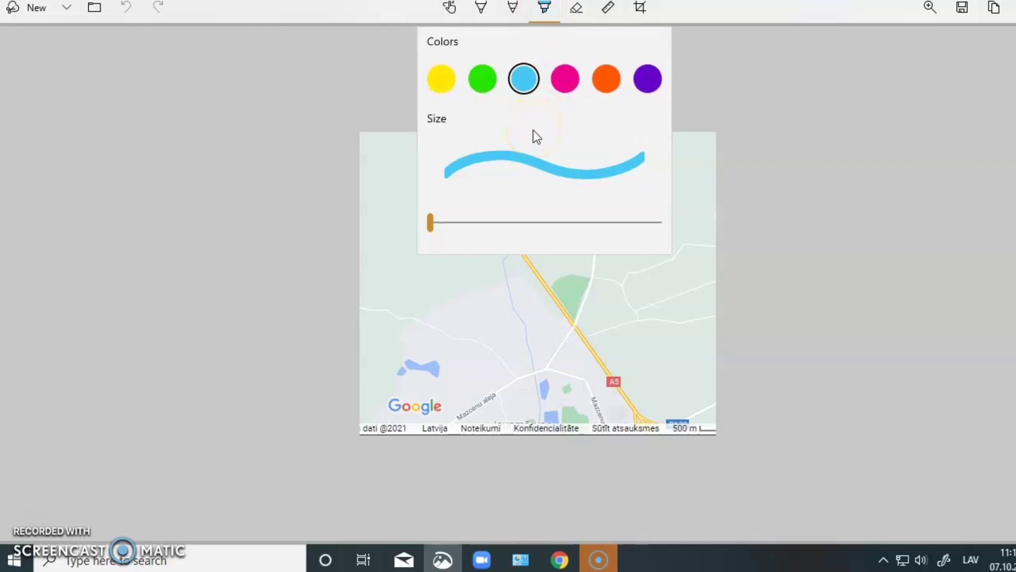
{"action": "key", "text": "Escape"}
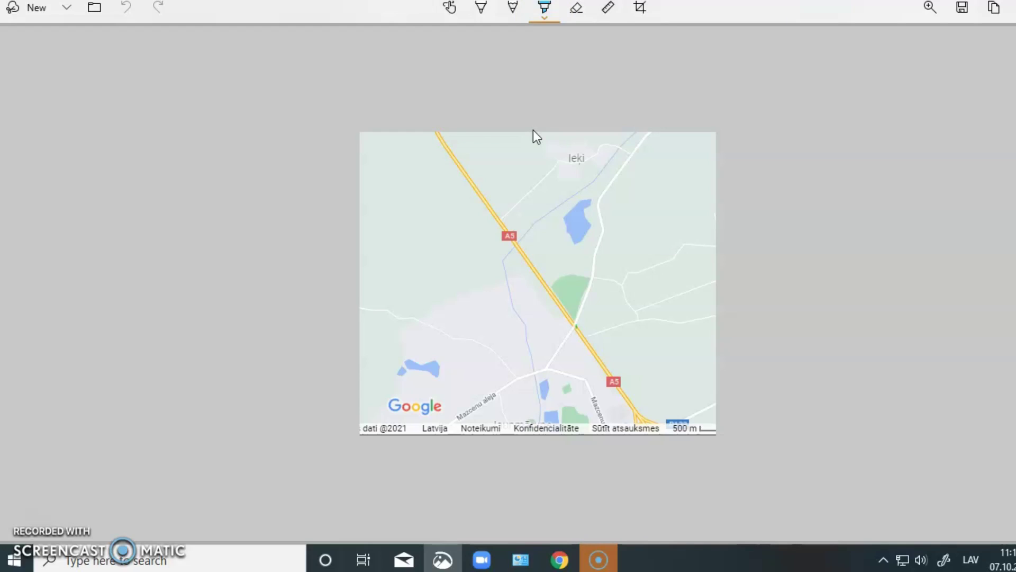
{"action": "mouse_move", "coordinate": [579, 310]}
{"action": "left_mouse_down"}
{"action": "mouse_move", "coordinate": [591, 278]}
{"action": "mouse_move", "coordinate": [603, 279]}
{"action": "left_mouse_up"}
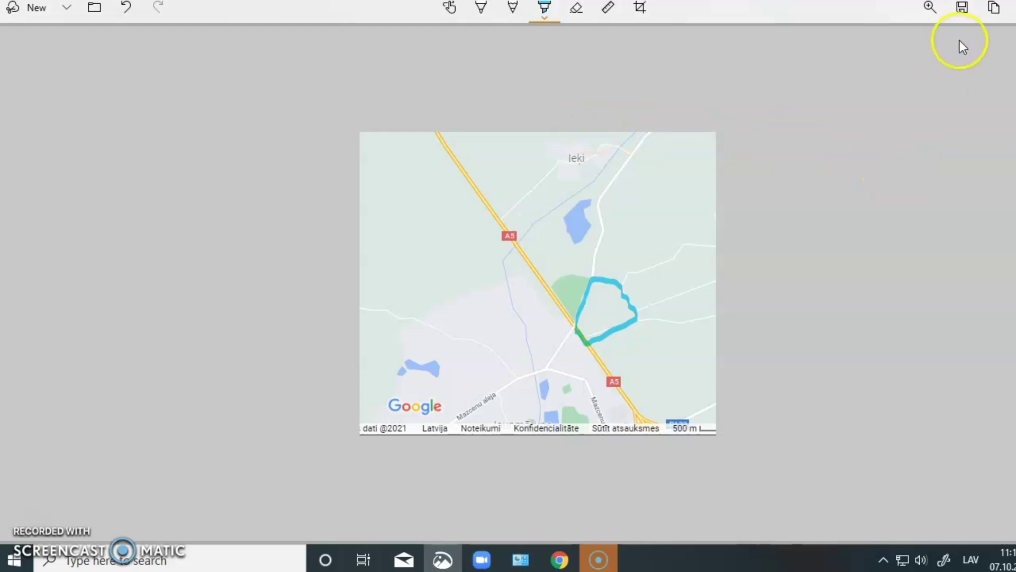
- Save the marked snip to the Desktop as a JPG named Rīga and close Snip & Sketch
{"action": "left_click", "coordinate": [963, 7]}
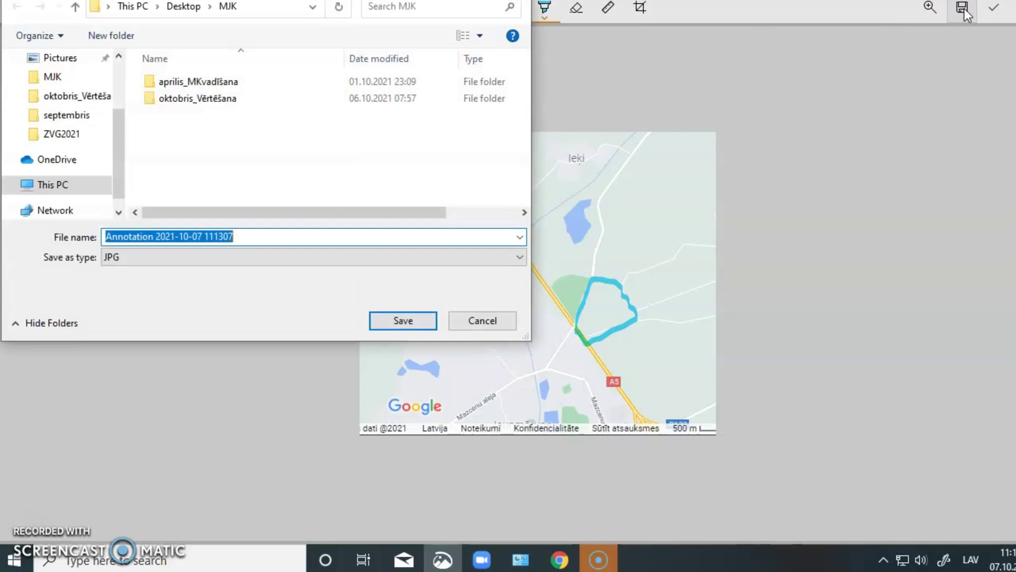
{"action": "scroll", "coordinate": [31, 151], "scroll_direction": "up", "scroll_amount": 2}
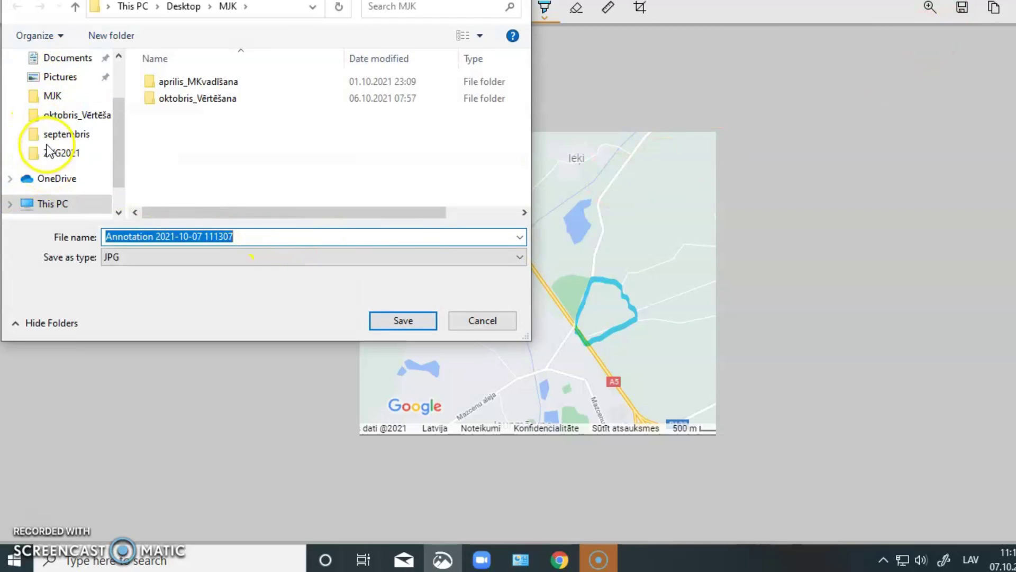
{"action": "scroll", "coordinate": [58, 132], "scroll_direction": "up", "scroll_amount": 1}
{"action": "left_click", "coordinate": [63, 87]}
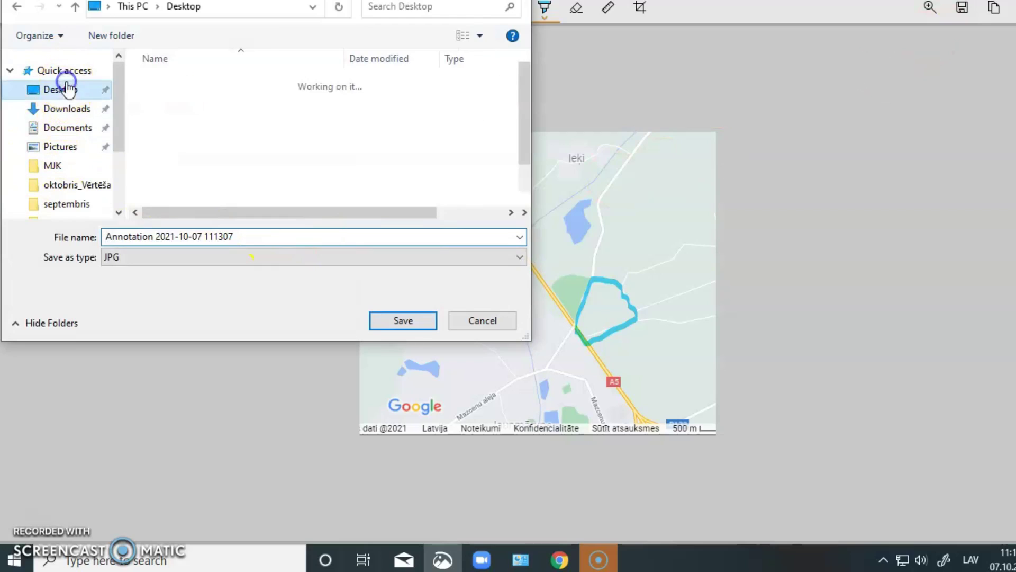
{"action": "left_click", "coordinate": [236, 240]}
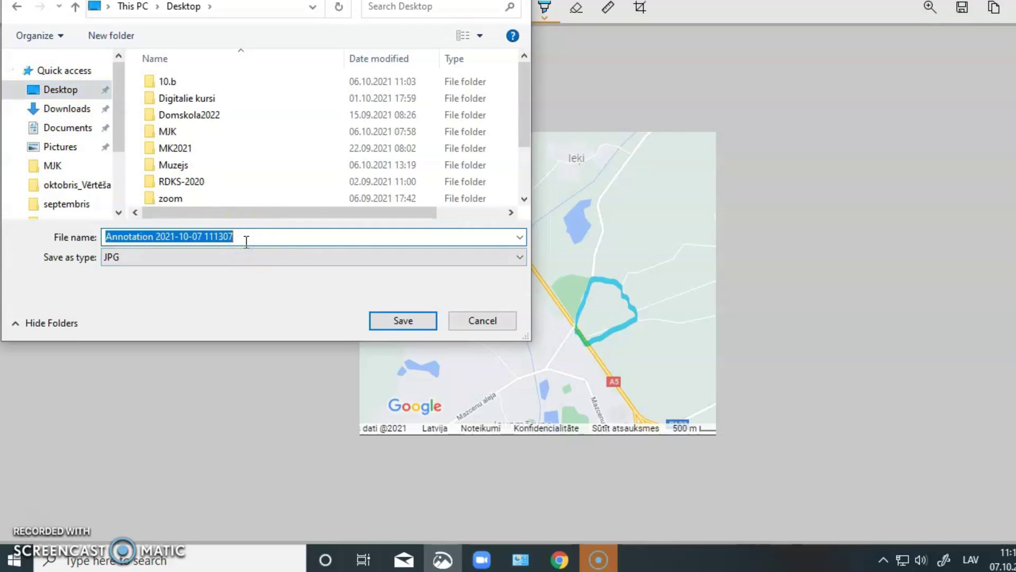
{"action": "type", "text": "Ri"}
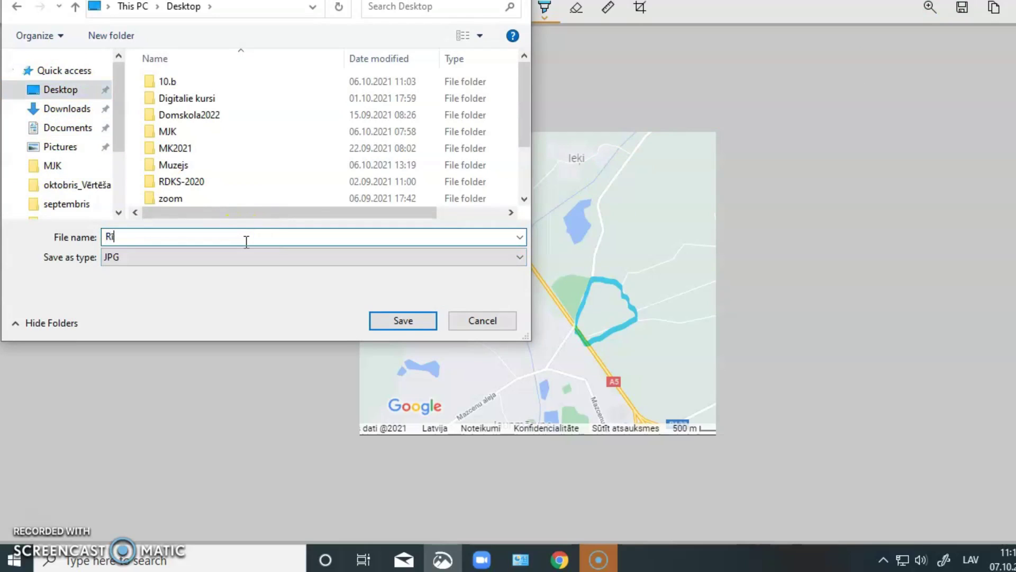
{"action": "left_click", "coordinate": [418, 319]}
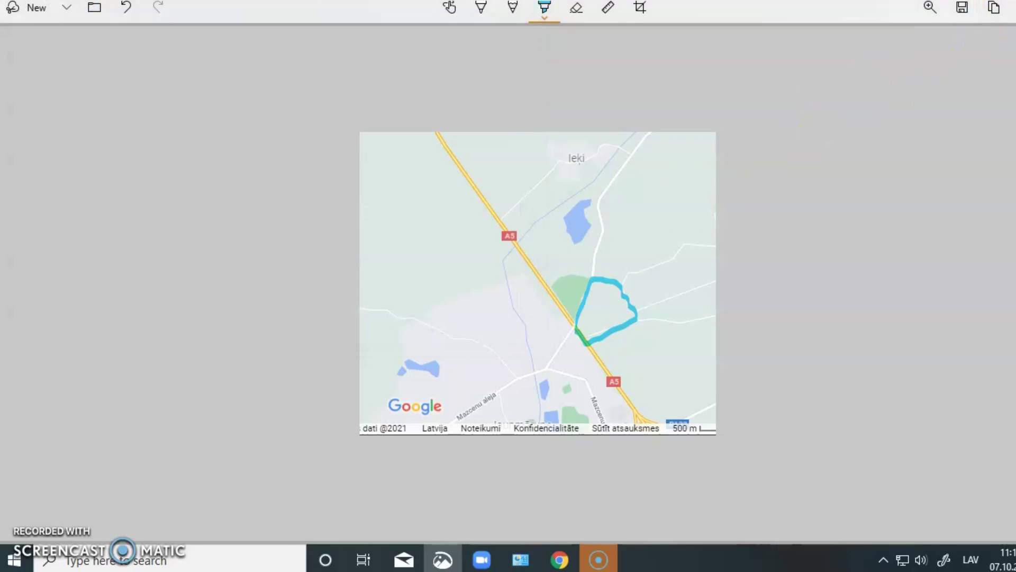
{"action": "key", "text": "alt+F4"}
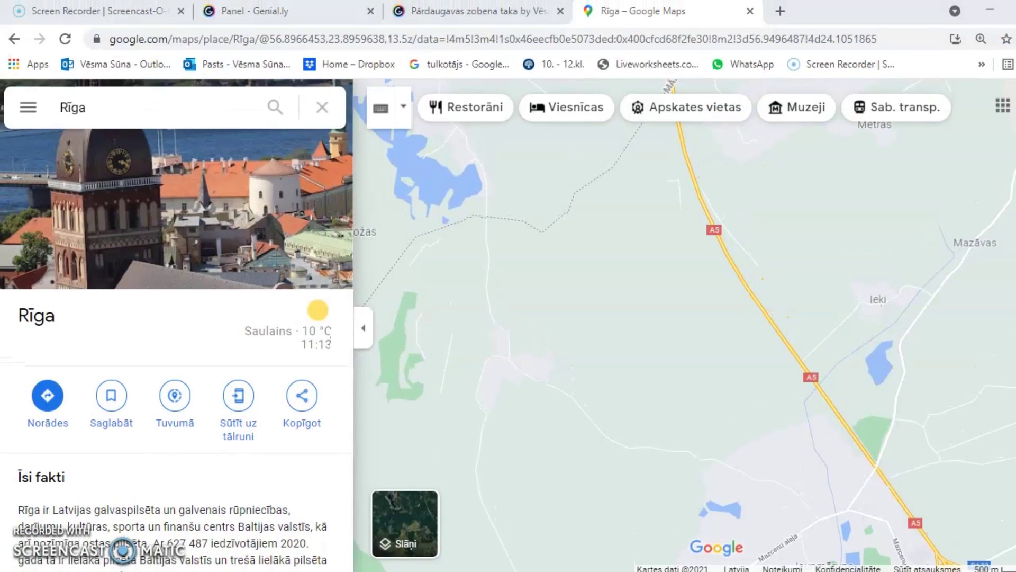
- Close the Google Maps tab and upload the Rīga picture from the Desktop as the Genially interactive image
{"action": "left_click", "coordinate": [750, 11]}
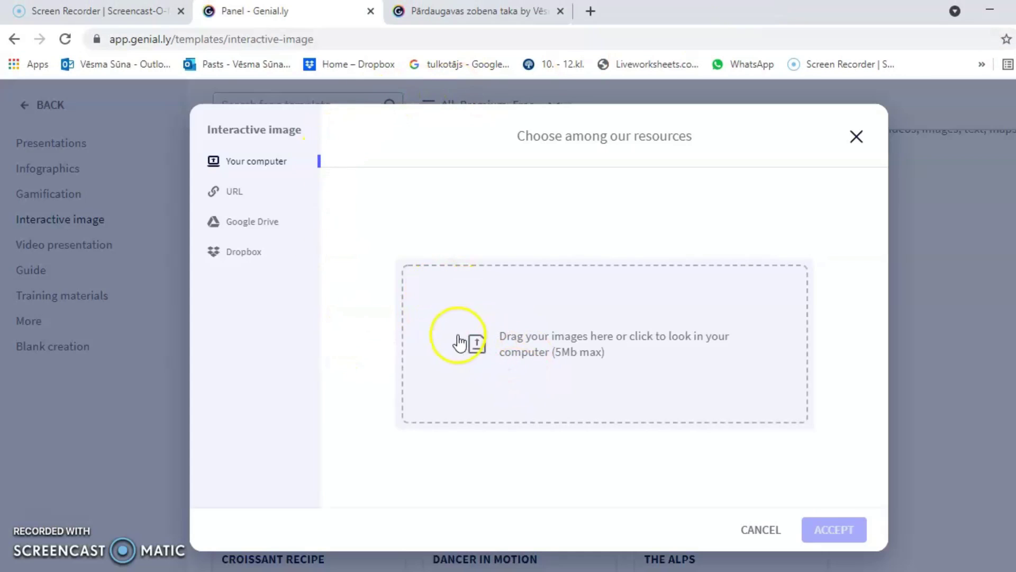
{"action": "left_click", "coordinate": [475, 349]}
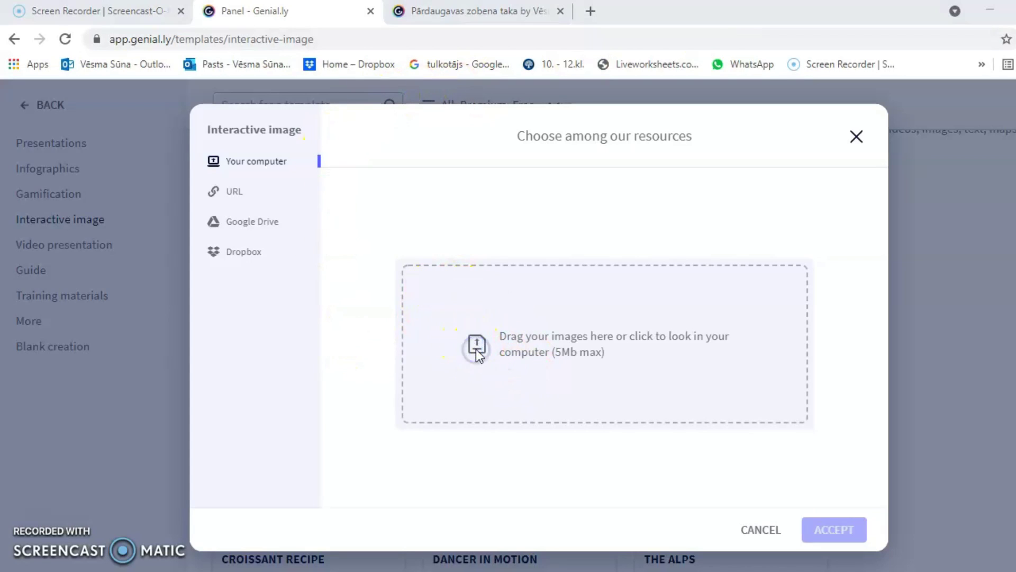
{"action": "scroll", "coordinate": [247, 222], "scroll_direction": "down", "scroll_amount": 1}
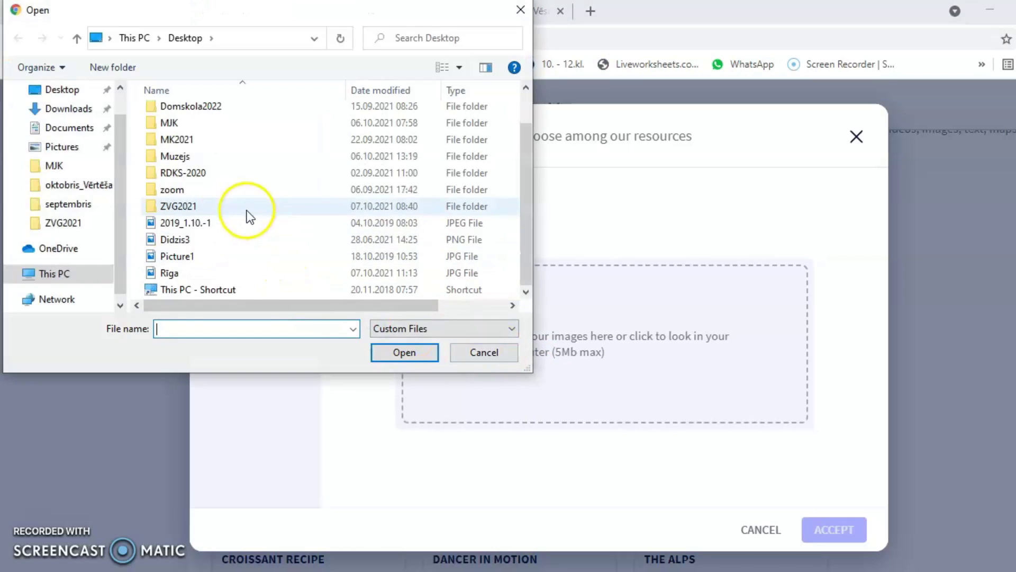
{"action": "left_click", "coordinate": [172, 273]}
{"action": "left_click", "coordinate": [406, 353]}
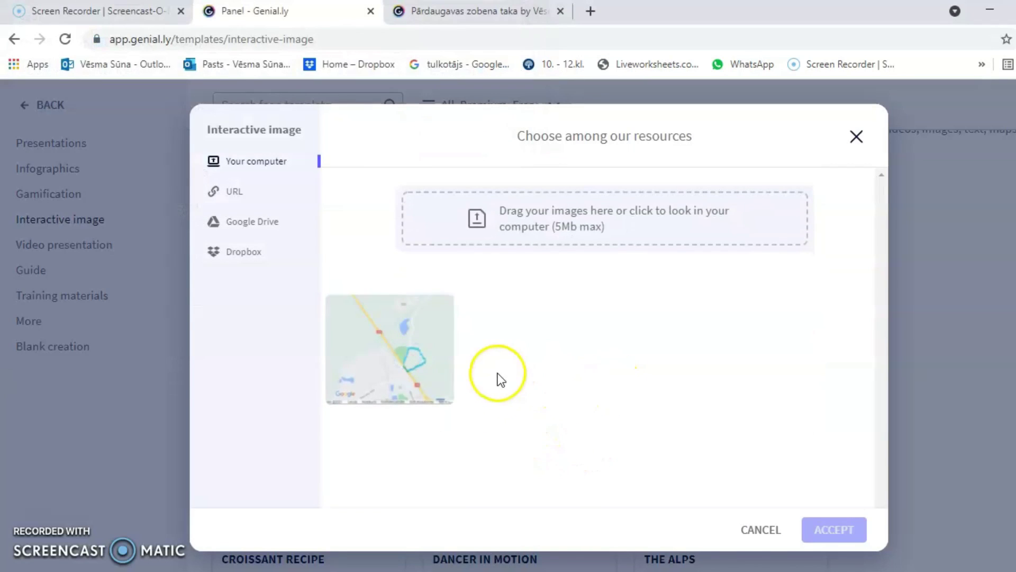
- Use the uploaded map picture as the base image, extending the crop frame to cover the whole picture
{"action": "left_click", "coordinate": [417, 343]}
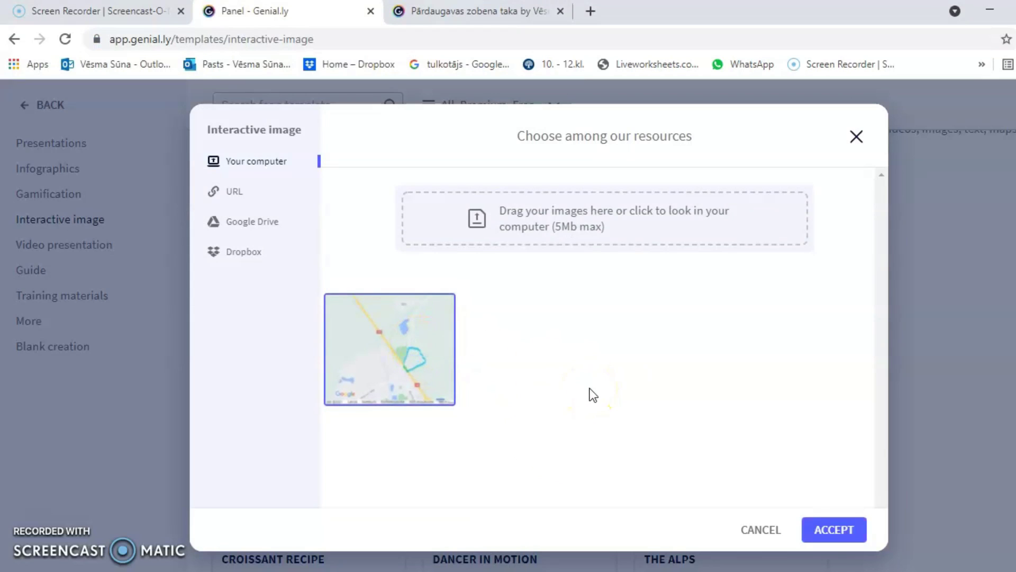
{"action": "left_click", "coordinate": [827, 528]}
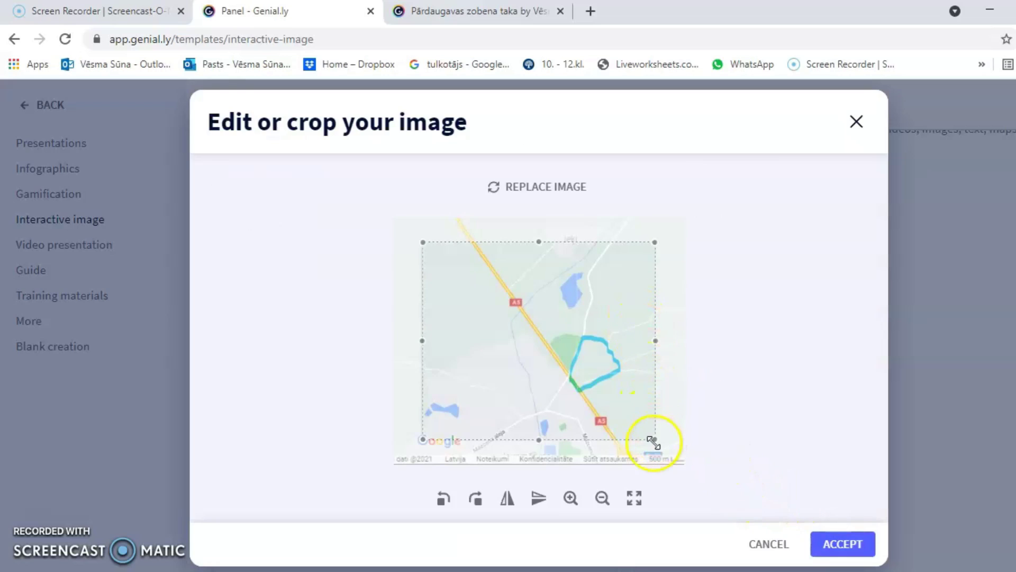
{"action": "left_click_drag", "start_coordinate": [654, 439], "coordinate": [688, 465]}
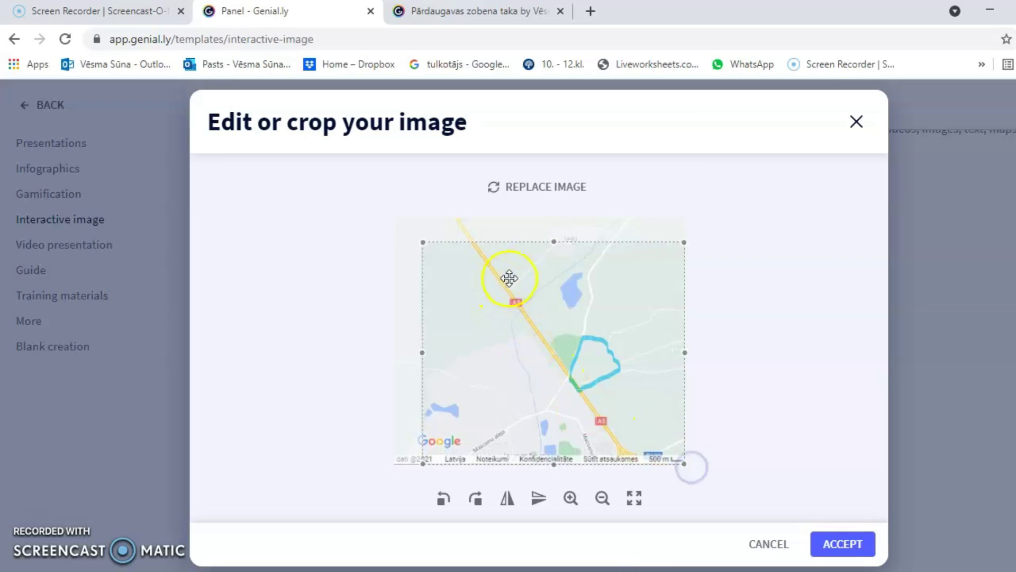
{"action": "left_click_drag", "start_coordinate": [553, 242], "coordinate": [552, 221]}
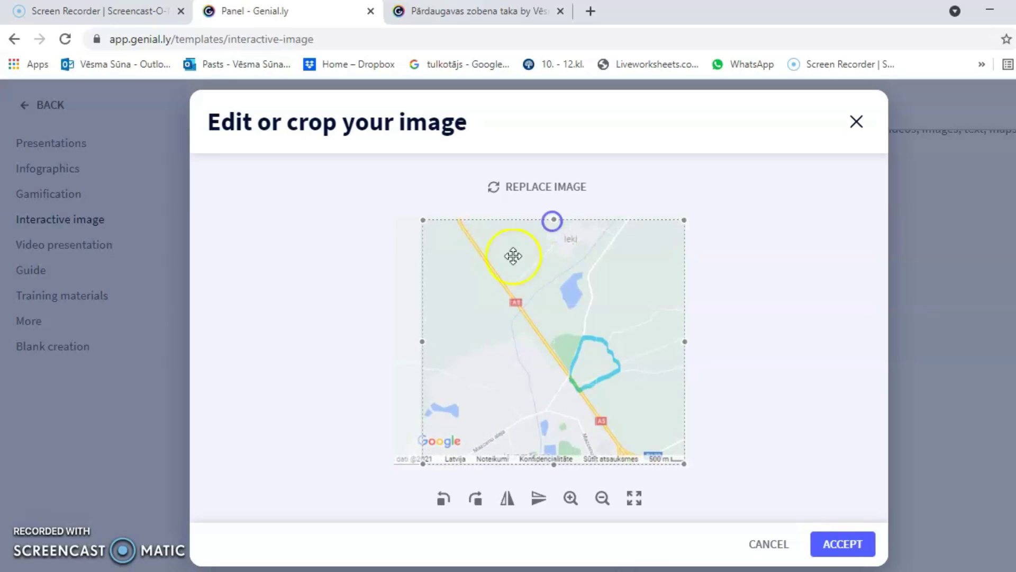
{"action": "left_click_drag", "start_coordinate": [422, 343], "coordinate": [395, 345]}
{"action": "left_click", "coordinate": [841, 545]}
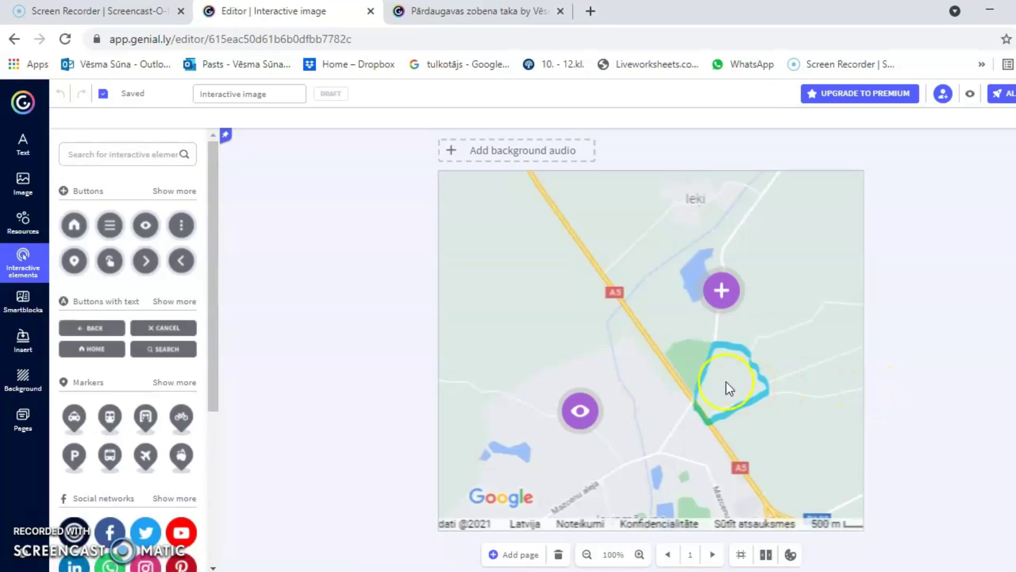
- Add a car marker to the map and replace it with the star pin from the green marker set
{"action": "left_click", "coordinate": [581, 416]}
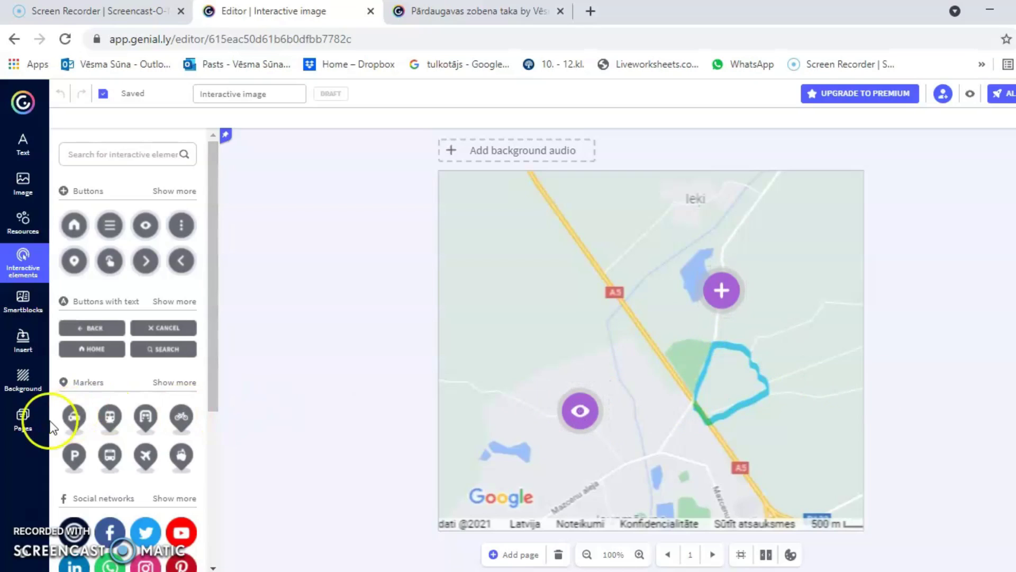
{"action": "left_click", "coordinate": [74, 421]}
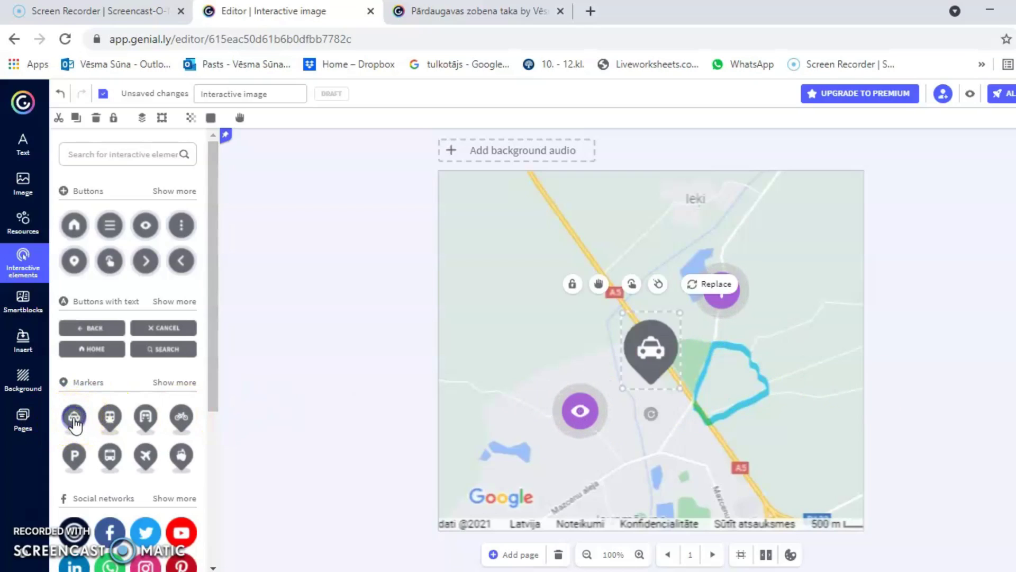
{"action": "mouse_move", "coordinate": [622, 313]}
{"action": "left_mouse_down"}
{"action": "mouse_move", "coordinate": [658, 346]}
{"action": "mouse_move", "coordinate": [540, 270]}
{"action": "mouse_move", "coordinate": [623, 315]}
{"action": "left_mouse_up"}
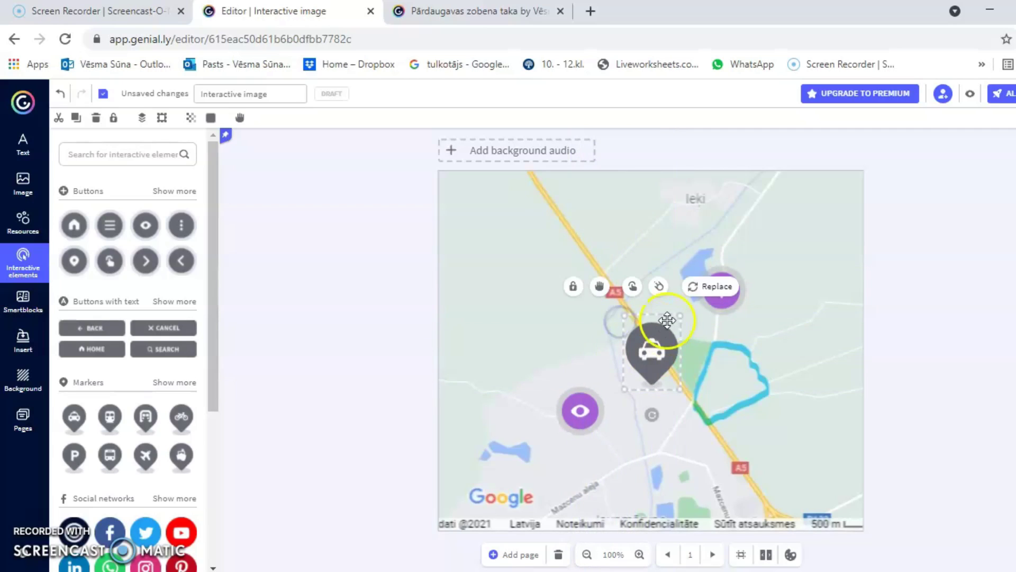
{"action": "left_click", "coordinate": [710, 288]}
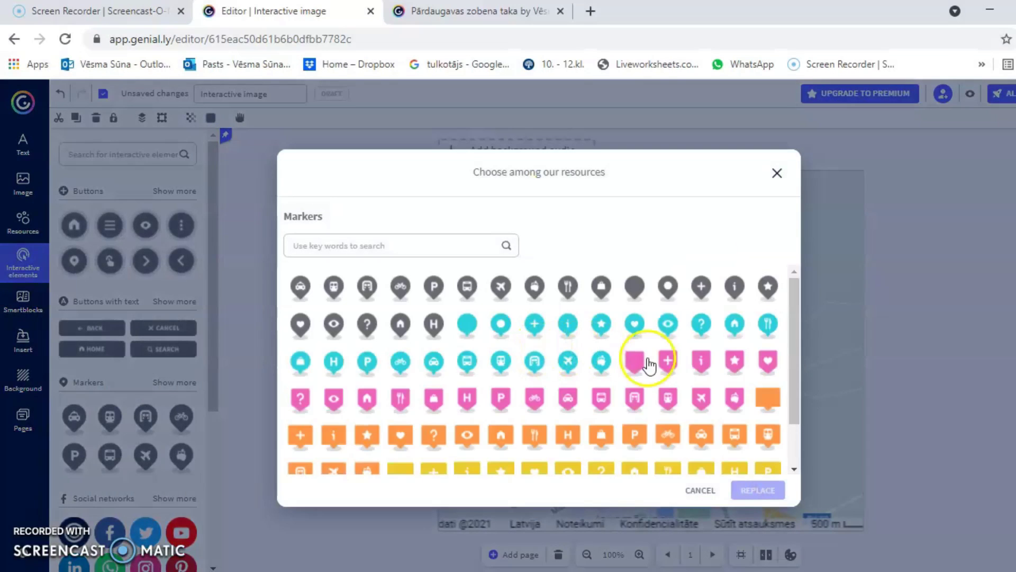
{"action": "scroll", "coordinate": [638, 369], "scroll_direction": "down", "scroll_amount": 1}
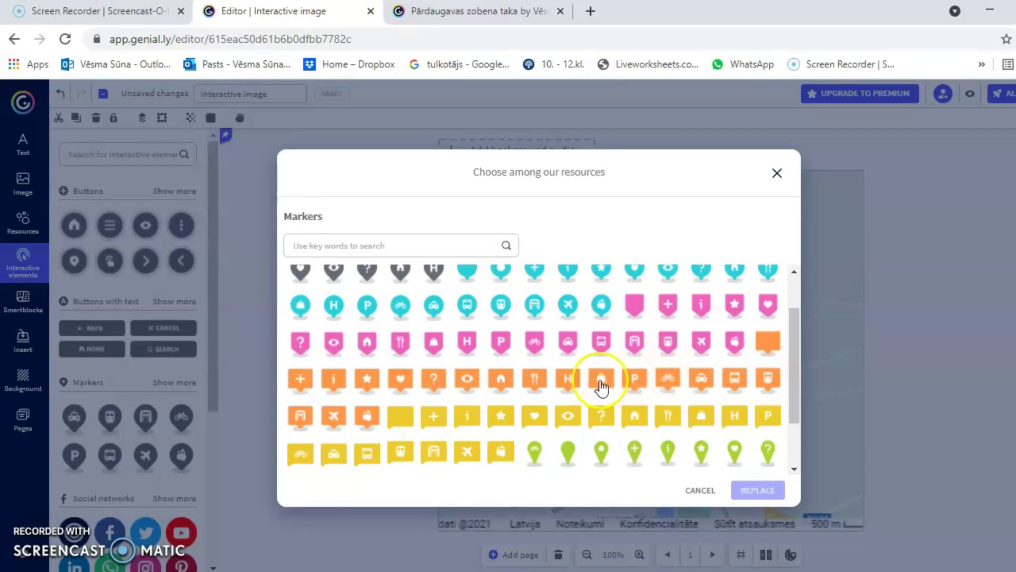
{"action": "scroll", "coordinate": [601, 386], "scroll_direction": "down", "scroll_amount": 2}
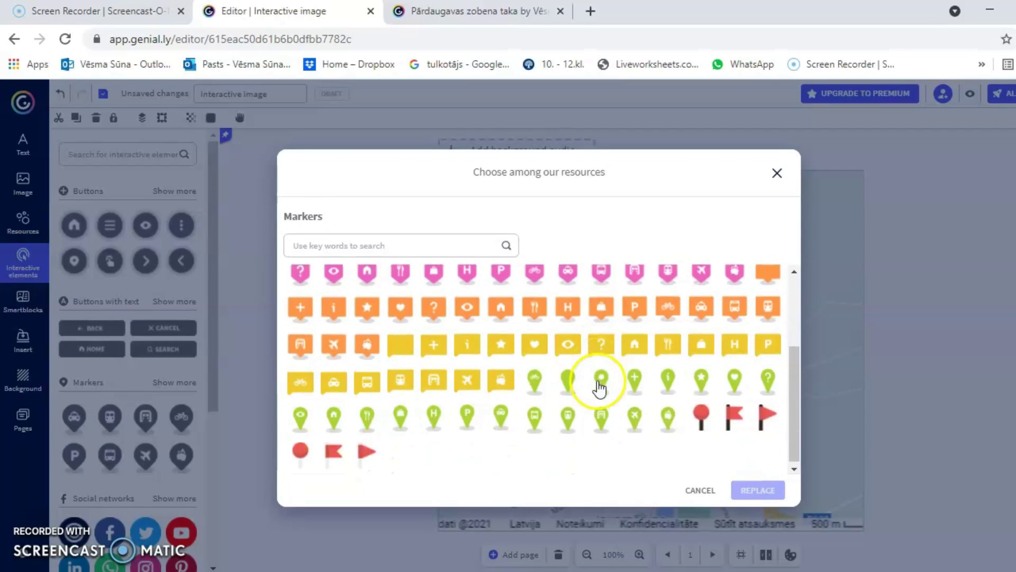
{"action": "left_click", "coordinate": [701, 378]}
{"action": "left_click", "coordinate": [760, 492]}
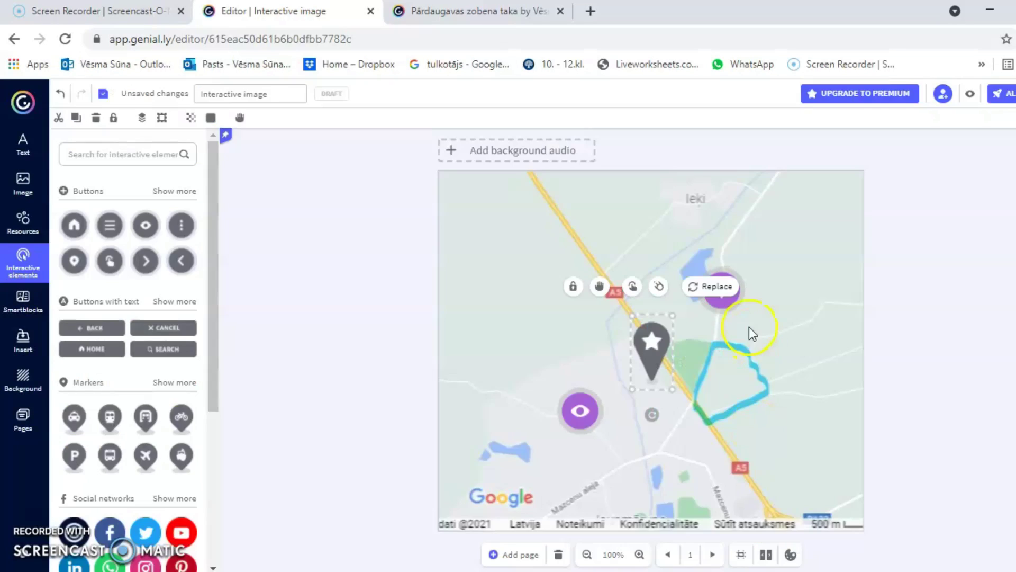
{"action": "left_click", "coordinate": [729, 300]}
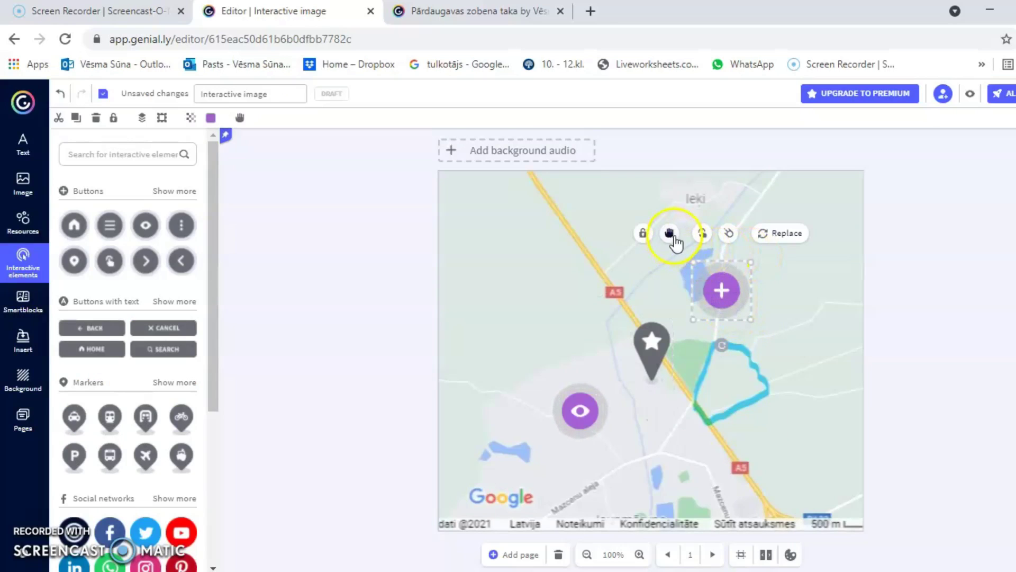
{"action": "left_click", "coordinate": [768, 236]}
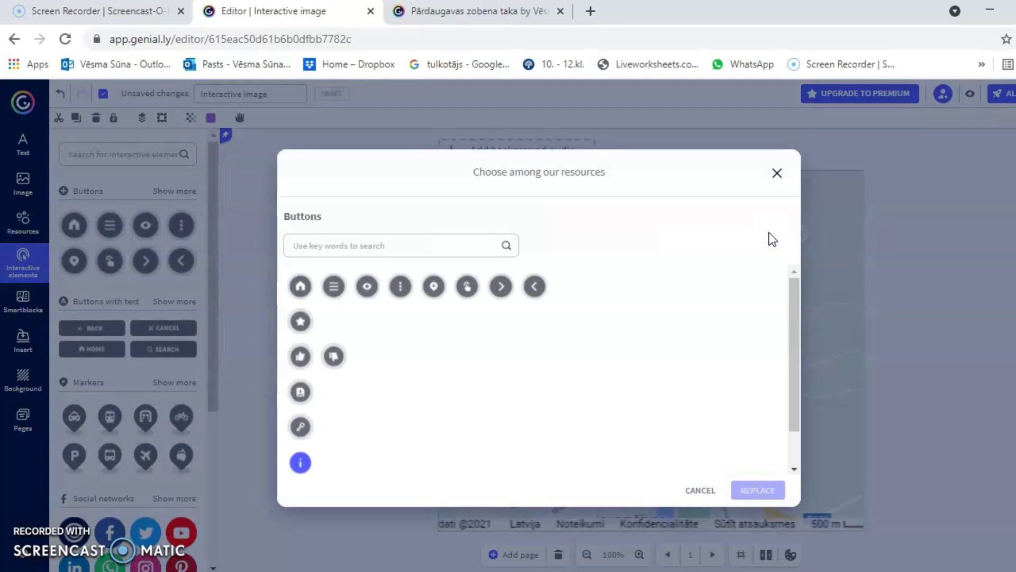
{"action": "left_click", "coordinate": [776, 173]}
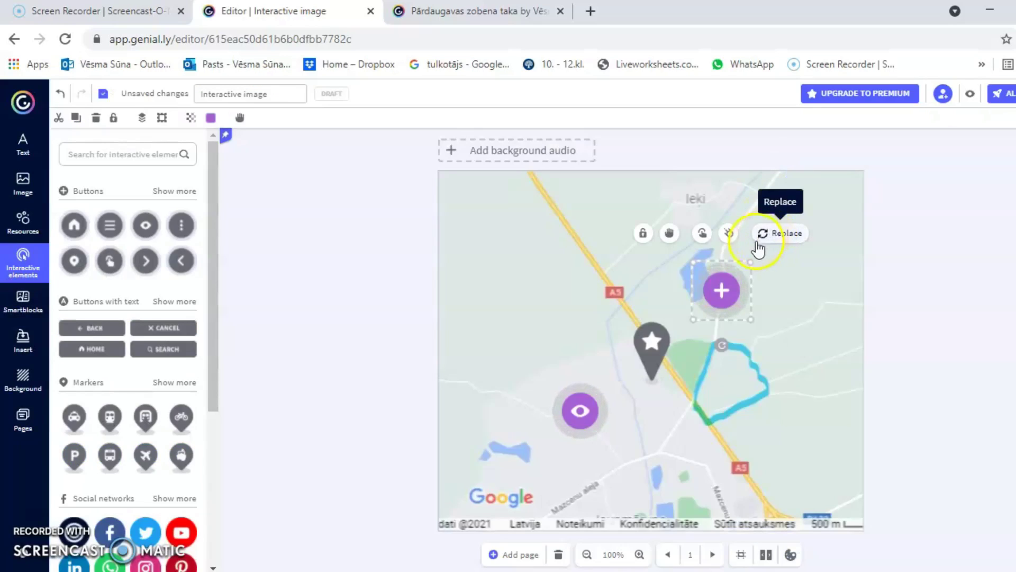
{"action": "left_click", "coordinate": [729, 236]}
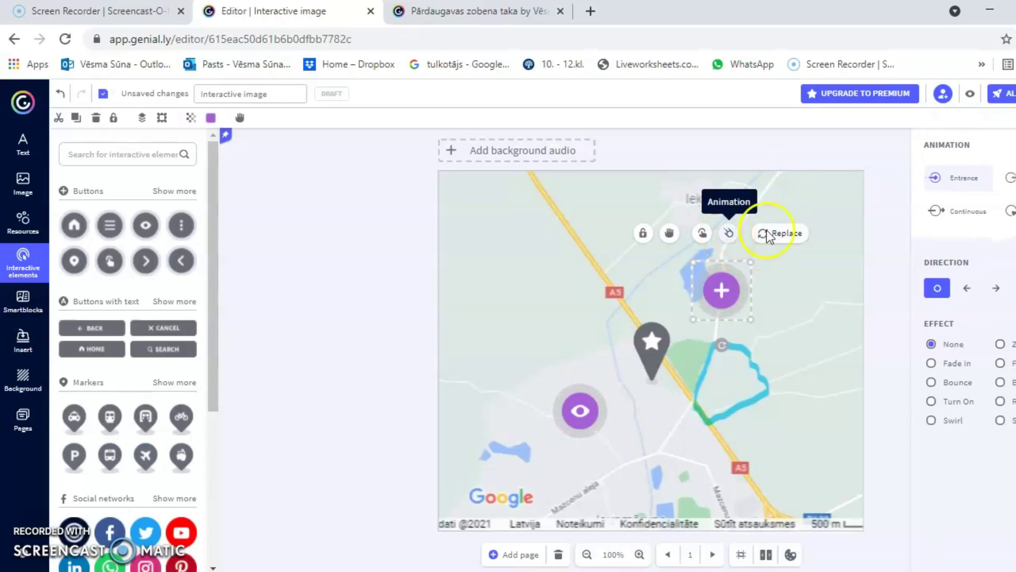
{"action": "left_click", "coordinate": [791, 261]}
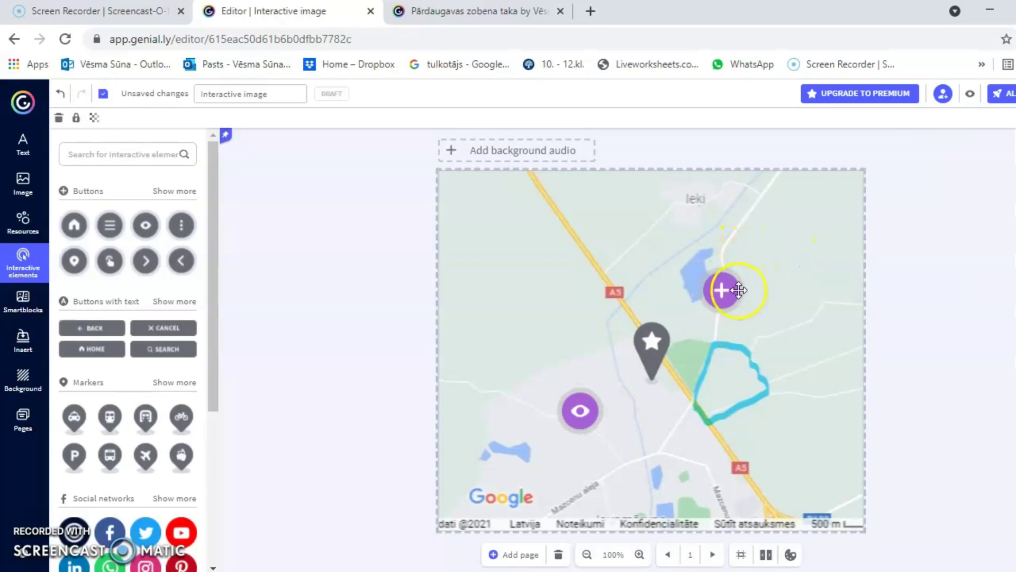
- Reposition the plus button, star marker and eye button around the blue route east of the A5
{"action": "left_click_drag", "start_coordinate": [725, 287], "coordinate": [769, 336]}
{"action": "left_click_drag", "start_coordinate": [659, 342], "coordinate": [700, 362]}
{"action": "mouse_move", "coordinate": [581, 400]}
{"action": "left_mouse_down"}
{"action": "mouse_move", "coordinate": [627, 420]}
{"action": "mouse_move", "coordinate": [784, 404]}
{"action": "left_mouse_up"}
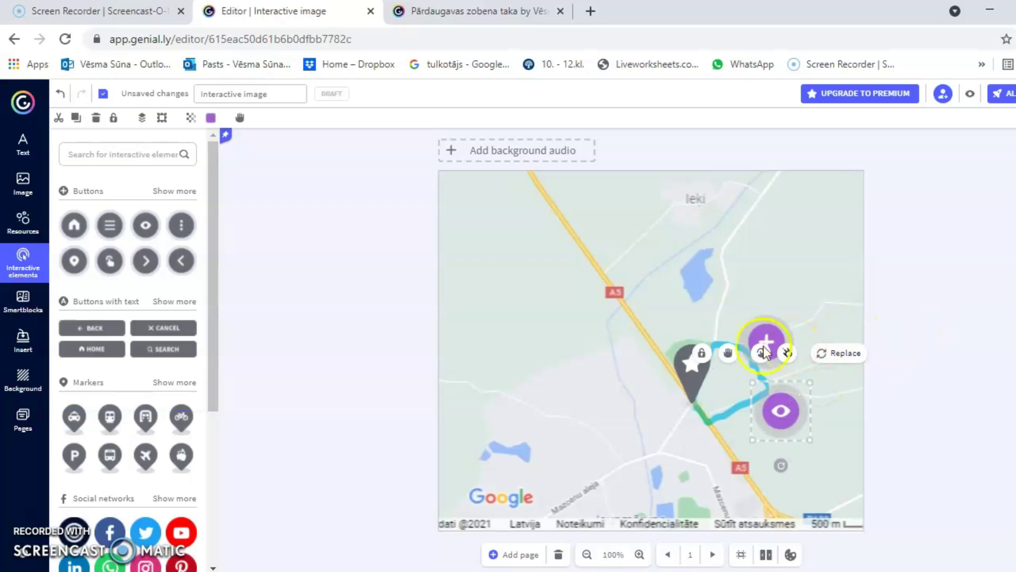
- Add a tooltip interactivity to the star marker with the text Skaistums
{"action": "left_click", "coordinate": [691, 349]}
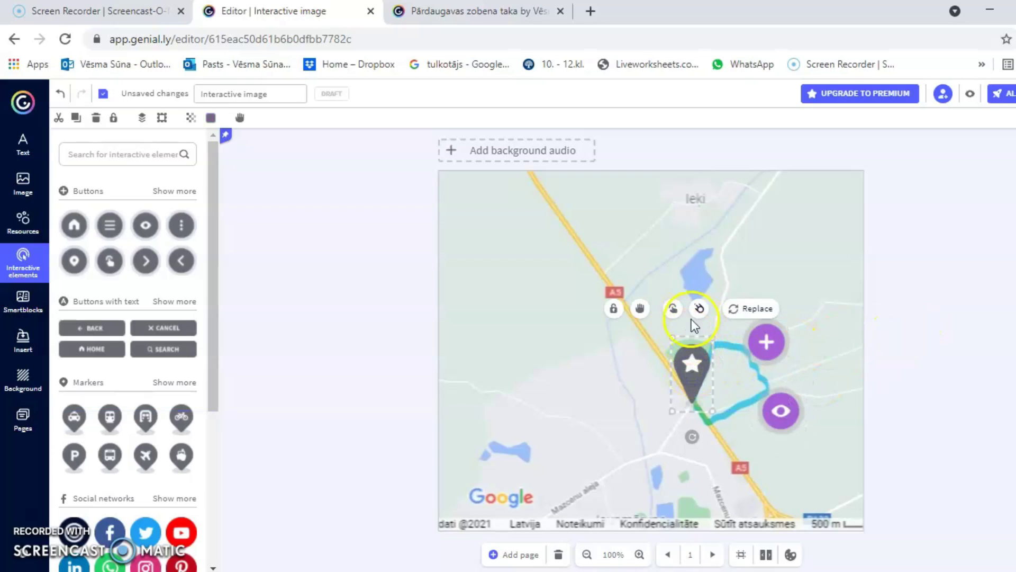
{"action": "left_click", "coordinate": [674, 311]}
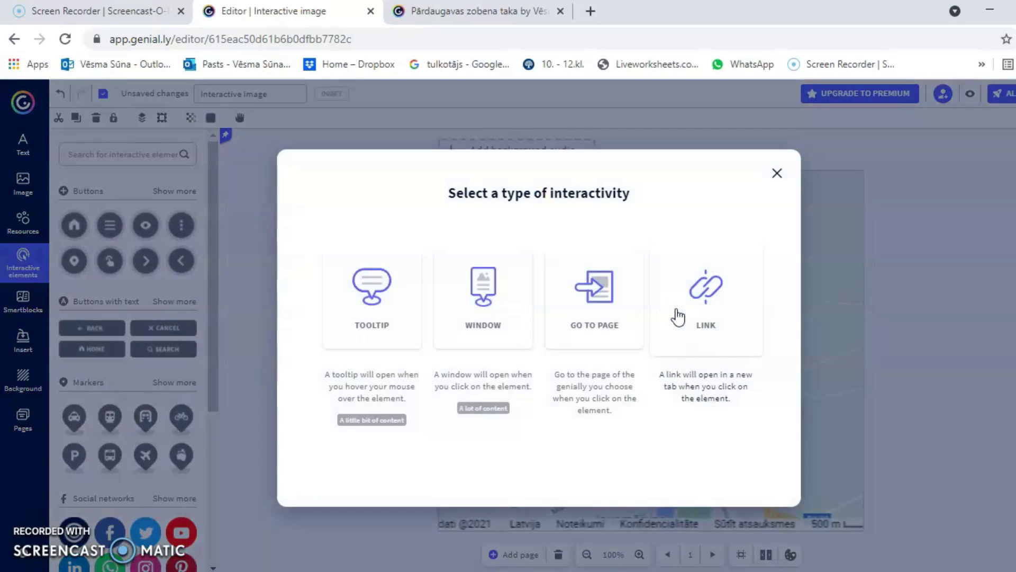
{"action": "left_click", "coordinate": [353, 335]}
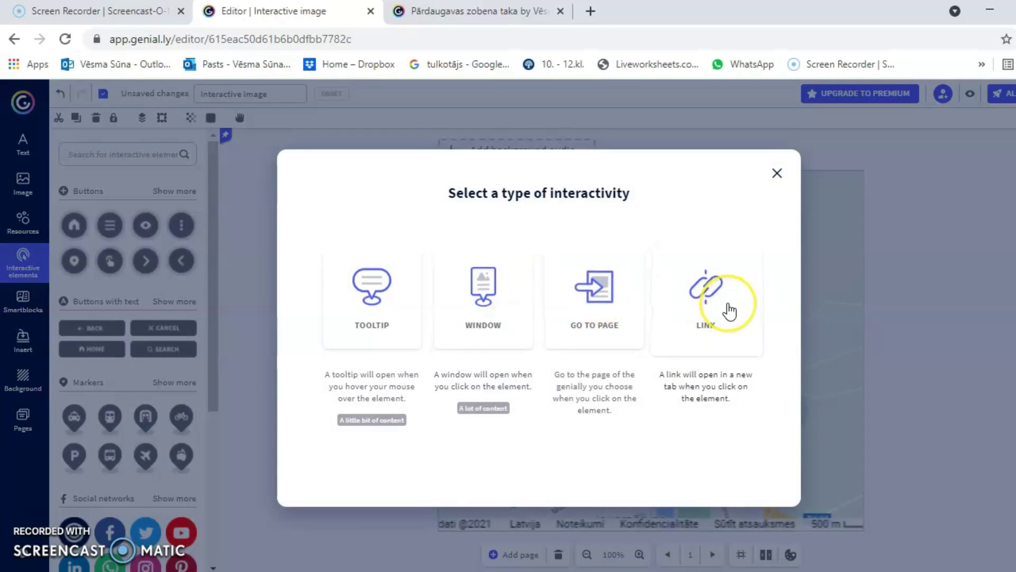
{"action": "left_click", "coordinate": [377, 286]}
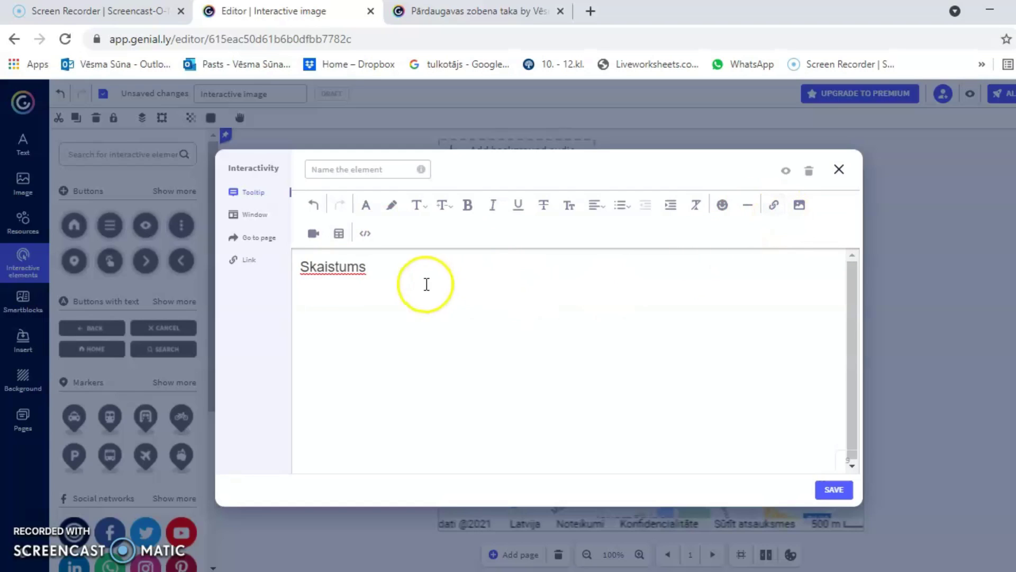
- Insert the image Picture1 from the Desktop below the tooltip text and save the tooltip
{"action": "left_click", "coordinate": [799, 204]}
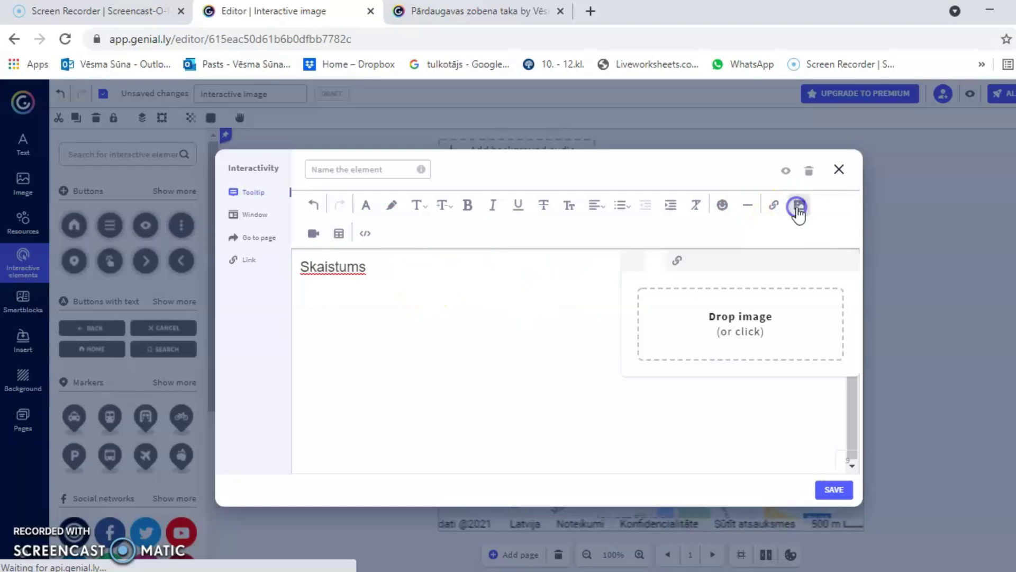
{"action": "left_click", "coordinate": [709, 323]}
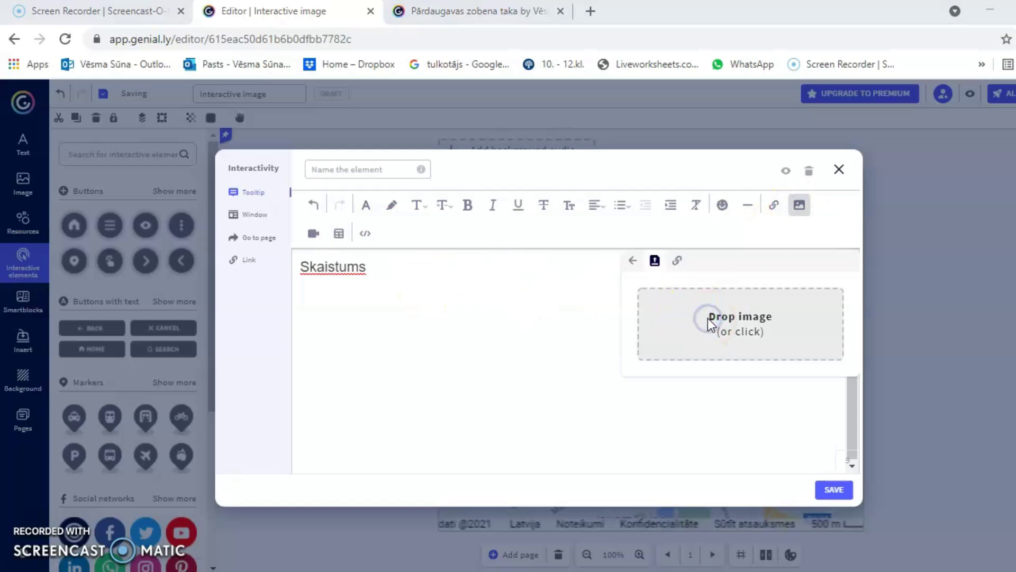
{"action": "scroll", "coordinate": [295, 286], "scroll_direction": "down", "scroll_amount": 1}
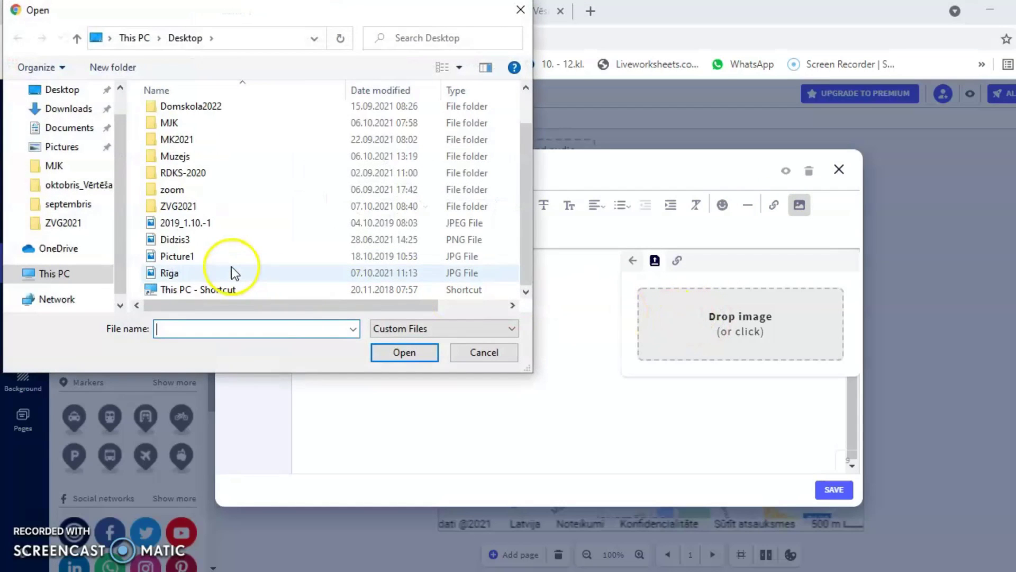
{"action": "left_click", "coordinate": [183, 257]}
{"action": "left_click", "coordinate": [398, 353]}
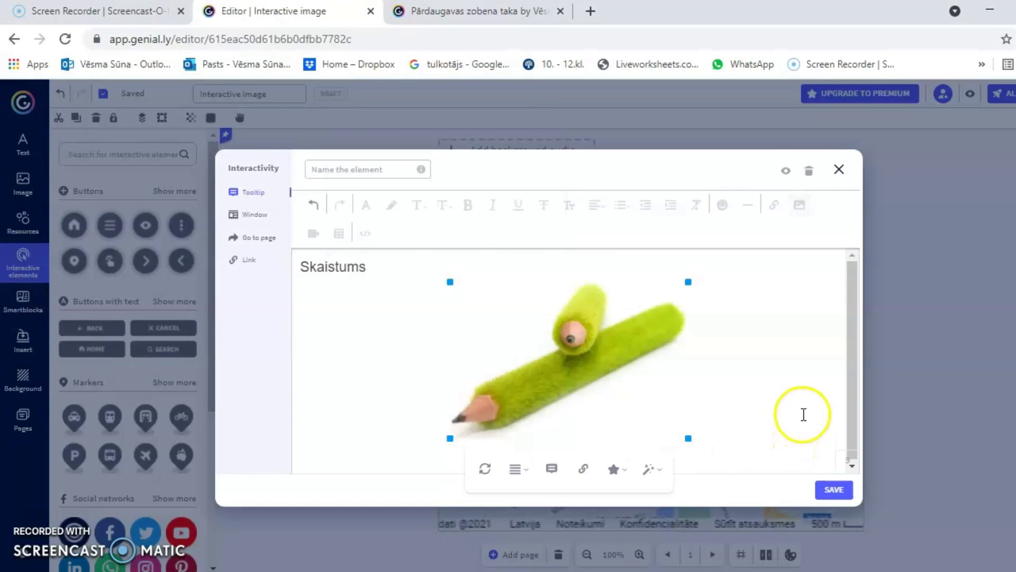
{"action": "left_click_drag", "start_coordinate": [526, 369], "coordinate": [731, 367]}
{"action": "left_click", "coordinate": [783, 367]}
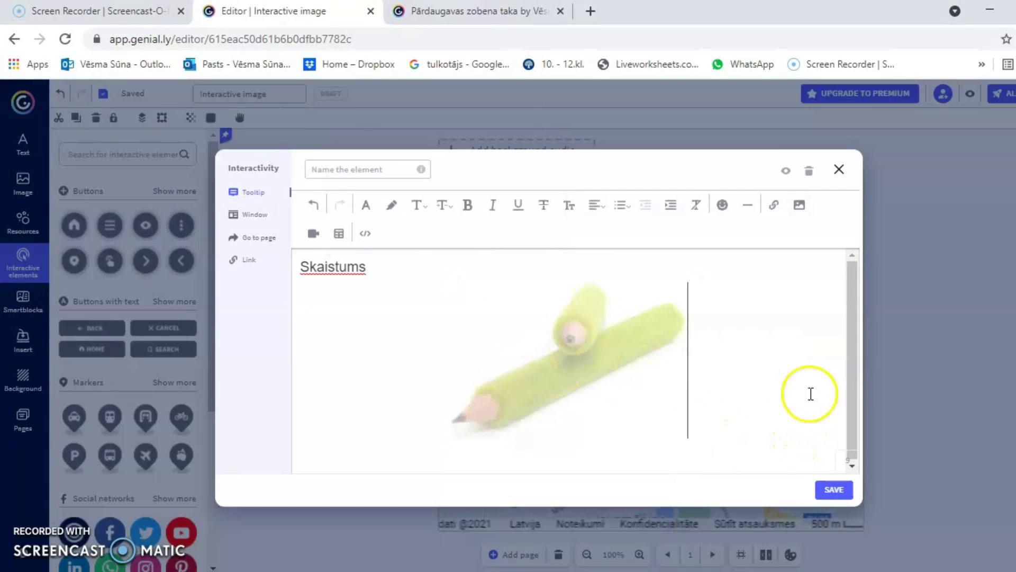
{"action": "left_click", "coordinate": [832, 491]}
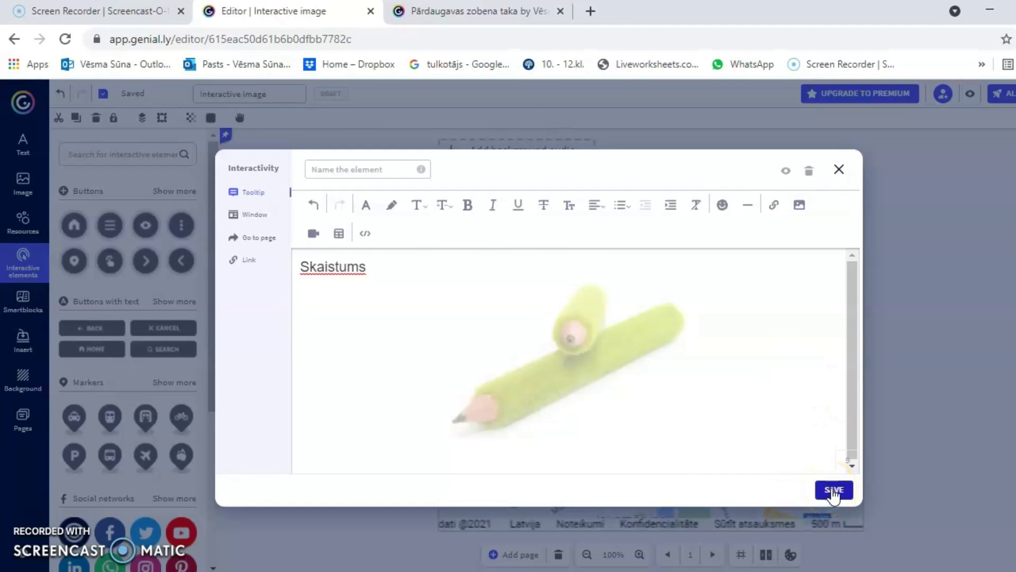
{"action": "left_click", "coordinate": [832, 492]}
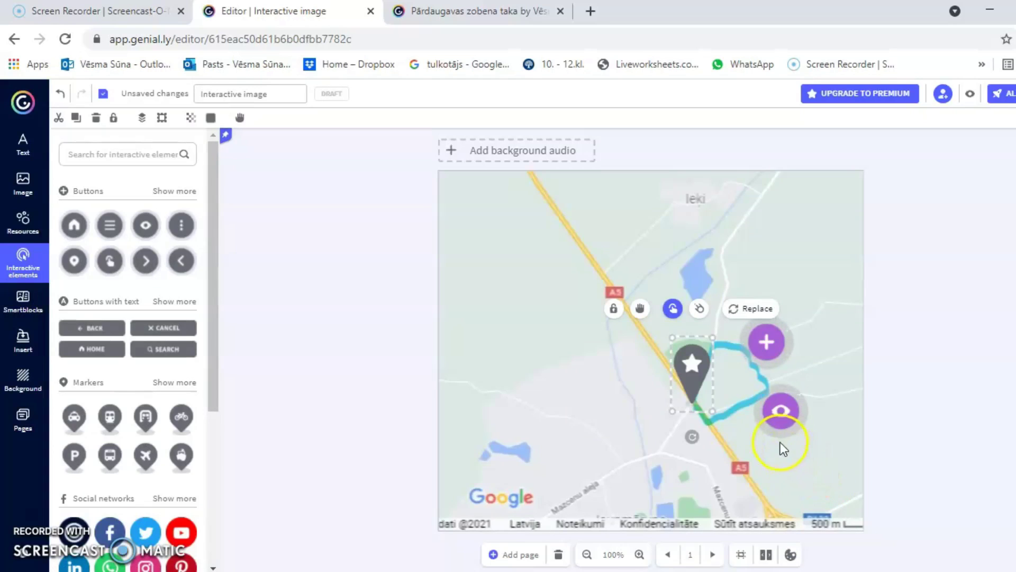
- Reopen the star marker's tooltip, name the element 1.punkts and save it
{"action": "left_click", "coordinate": [673, 308]}
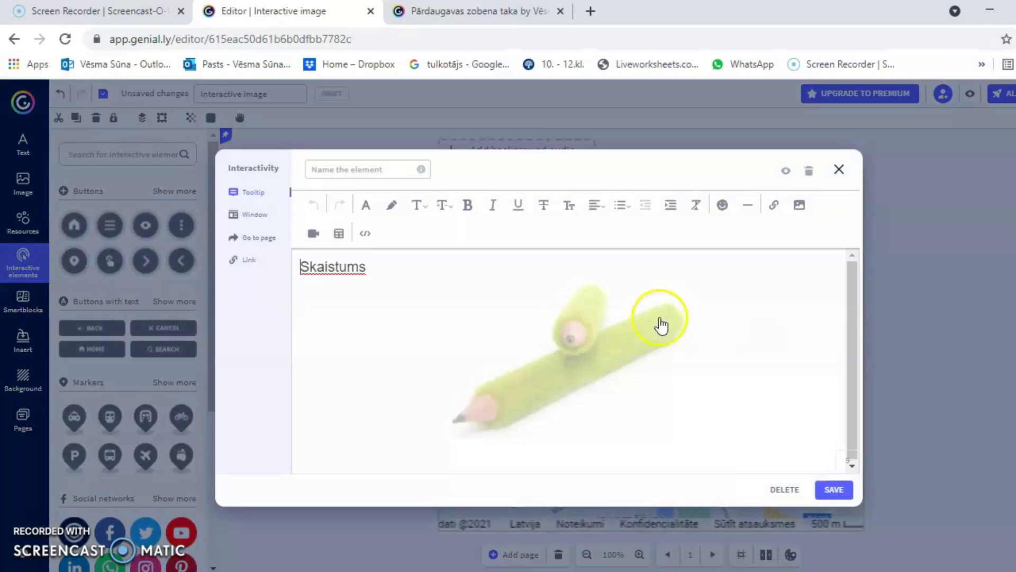
{"action": "left_click", "coordinate": [623, 363]}
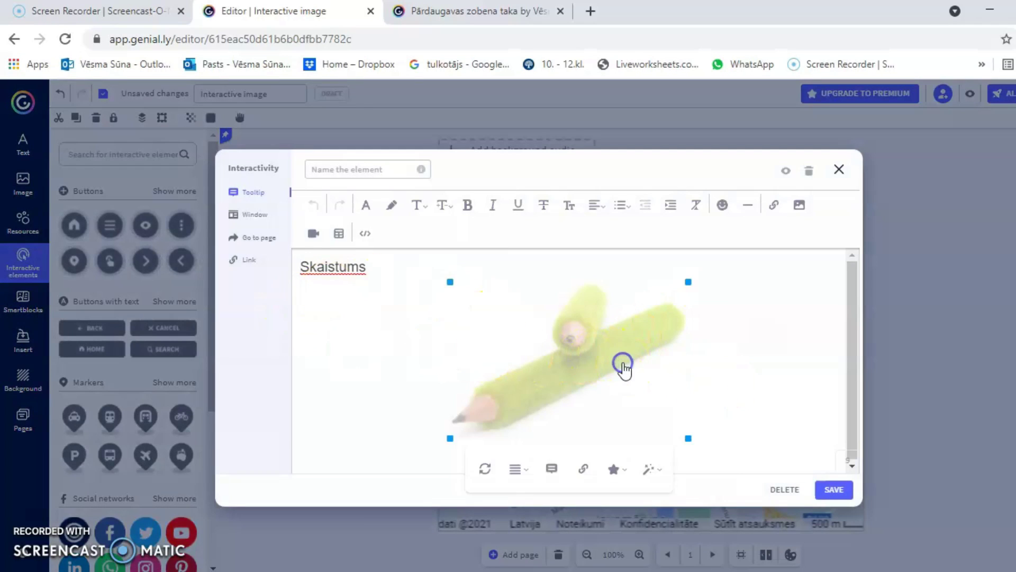
{"action": "left_click", "coordinate": [735, 351]}
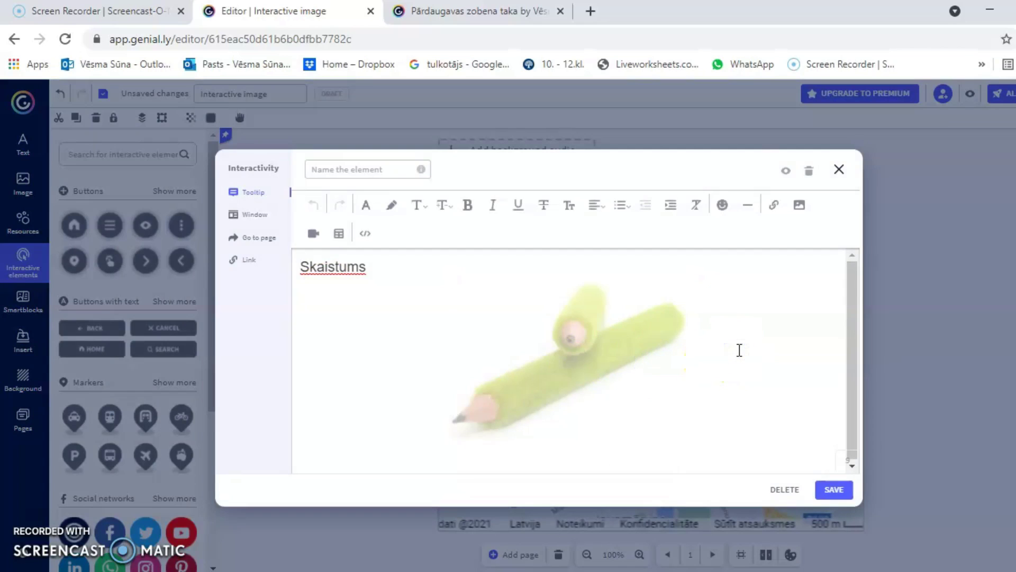
{"action": "left_click", "coordinate": [584, 349]}
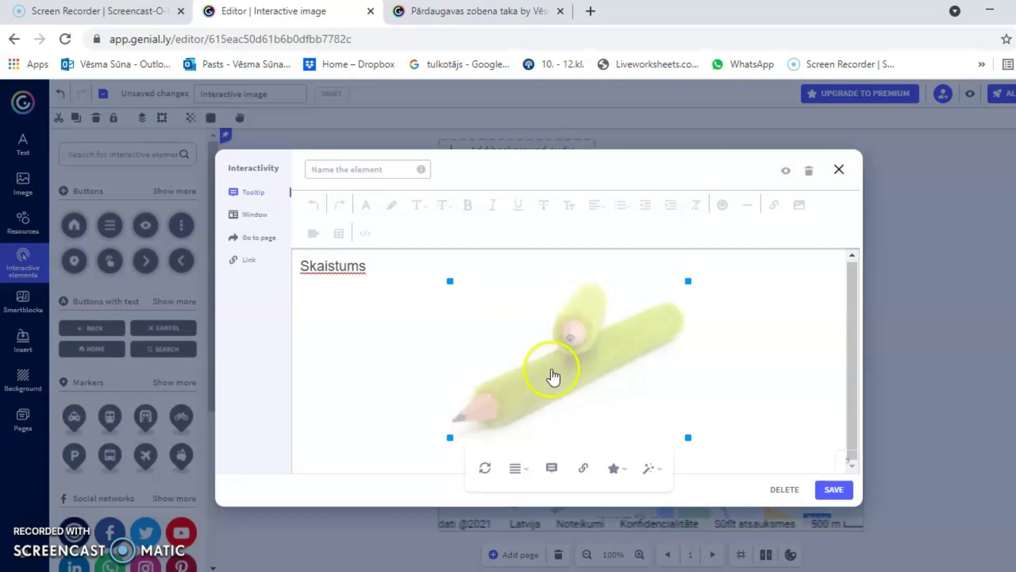
{"action": "left_click", "coordinate": [330, 165]}
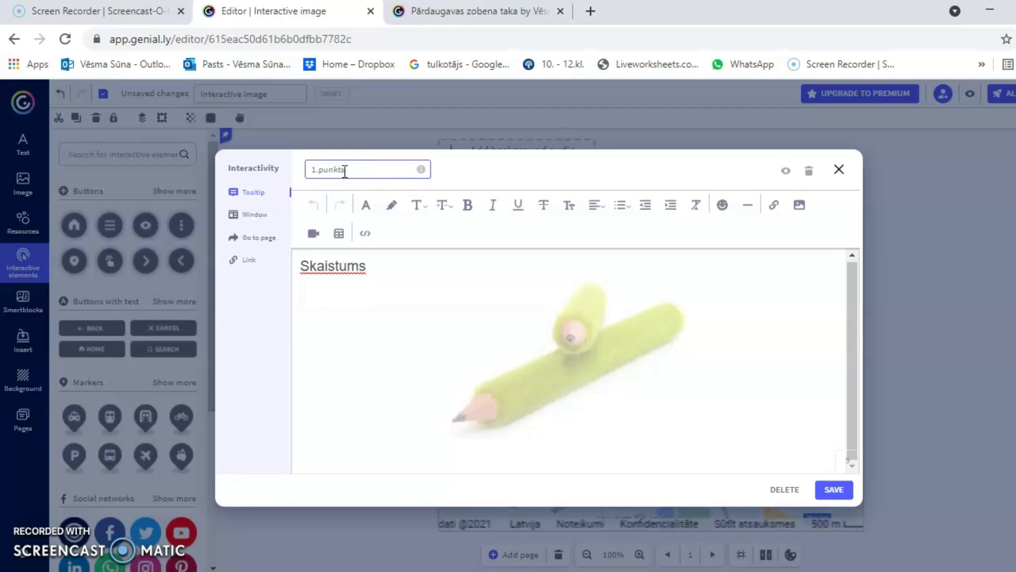
{"action": "left_click", "coordinate": [830, 489]}
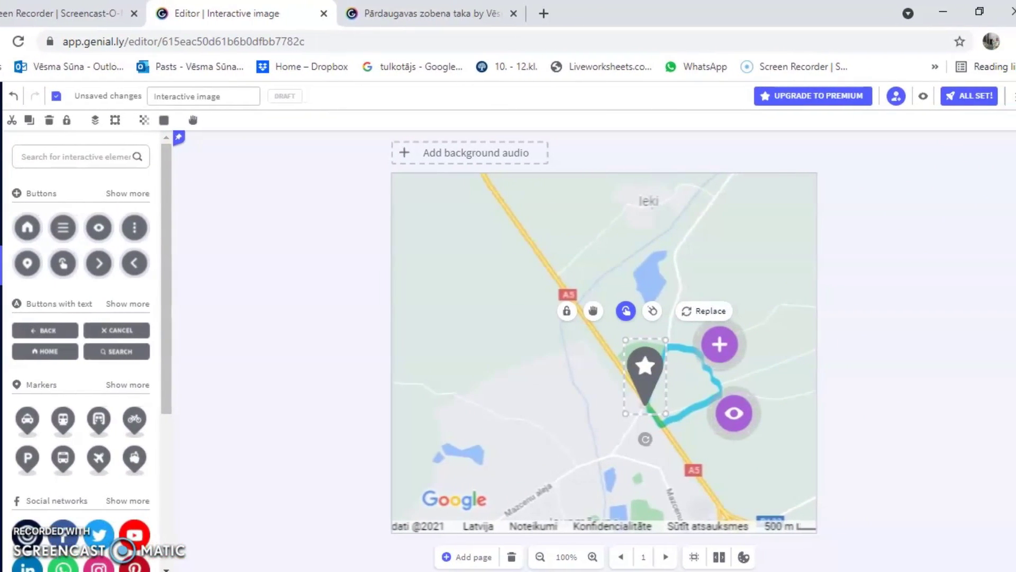
- Publish the interactive image as public online, keeping the title Interactive image
{"action": "left_click", "coordinate": [970, 101]}
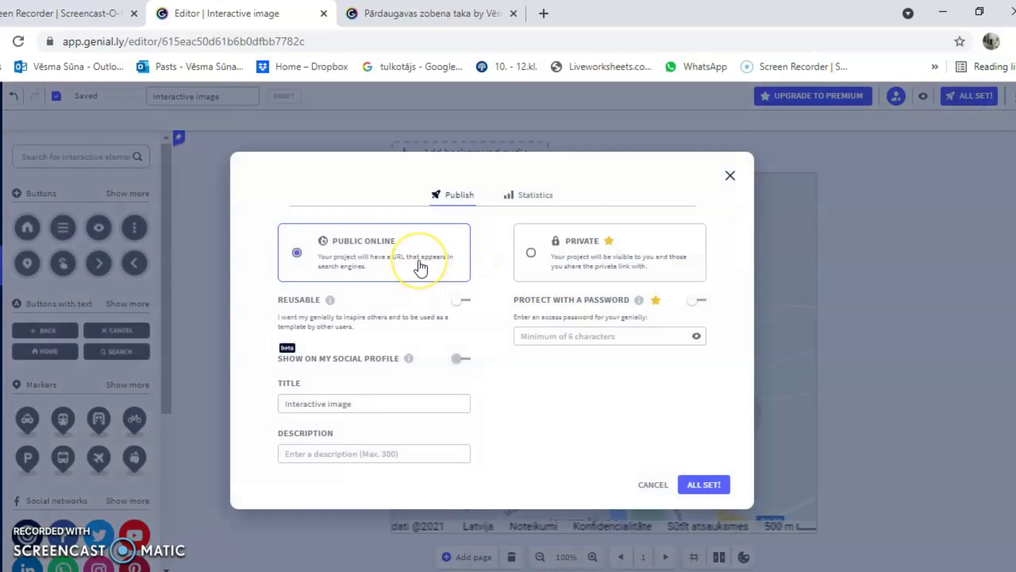
{"action": "left_click", "coordinate": [719, 491]}
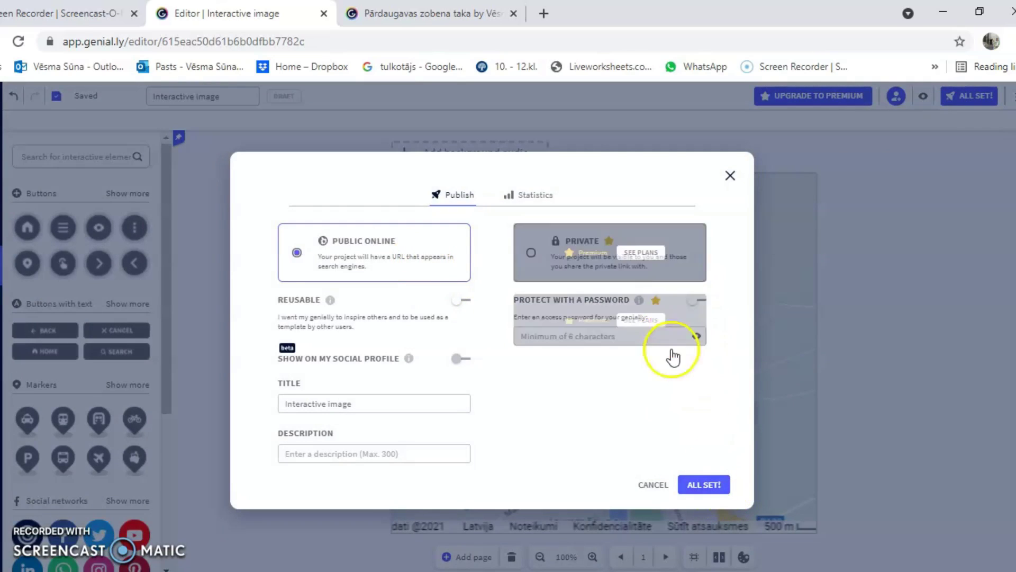
{"action": "left_click", "coordinate": [709, 486]}
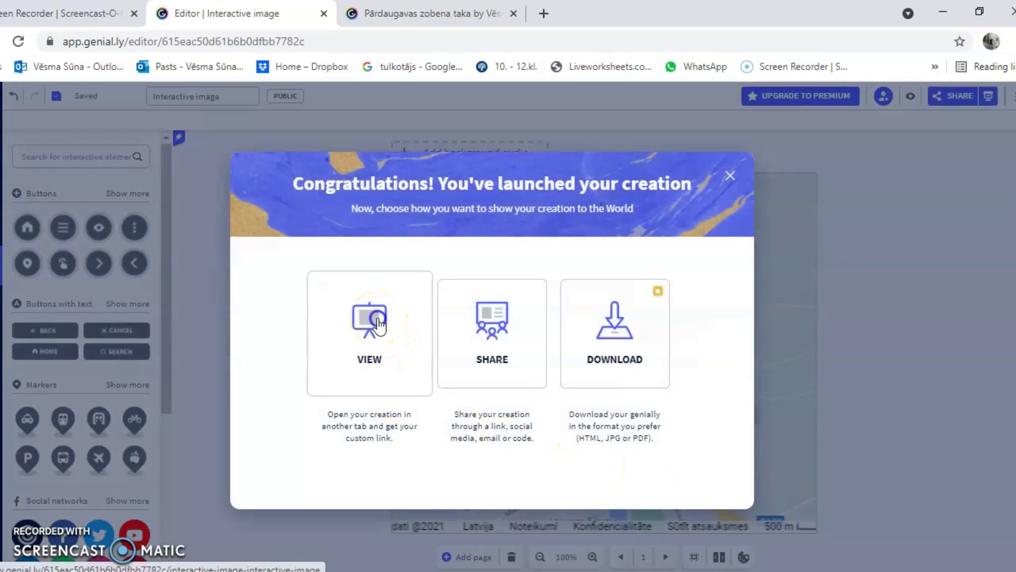
- View the published creation and check the star marker's tooltip on the map
{"action": "left_click", "coordinate": [378, 320]}
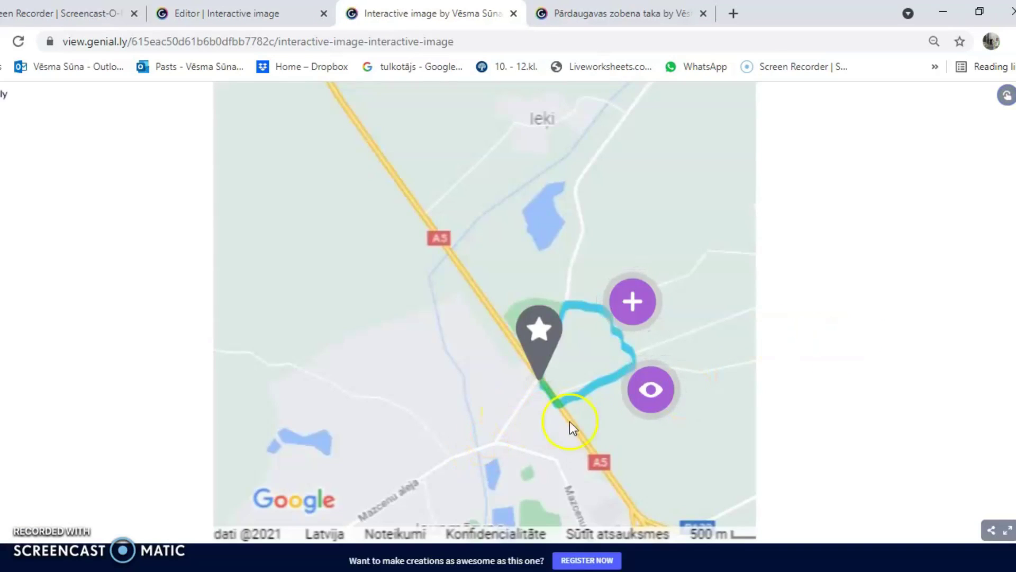
{"action": "left_click", "coordinate": [539, 334]}
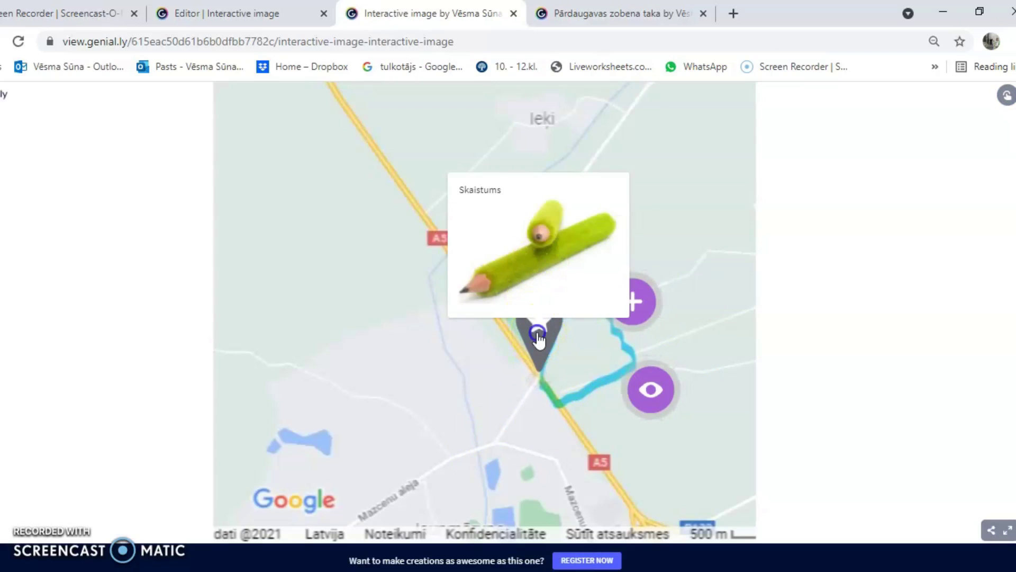
{"action": "left_click", "coordinate": [538, 334]}
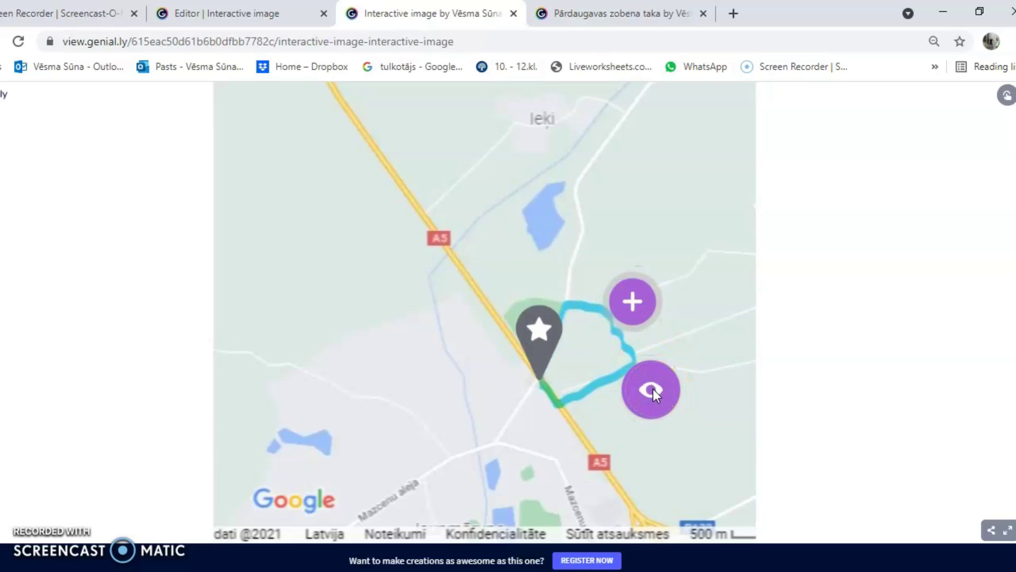
{"action": "left_click", "coordinate": [633, 262]}
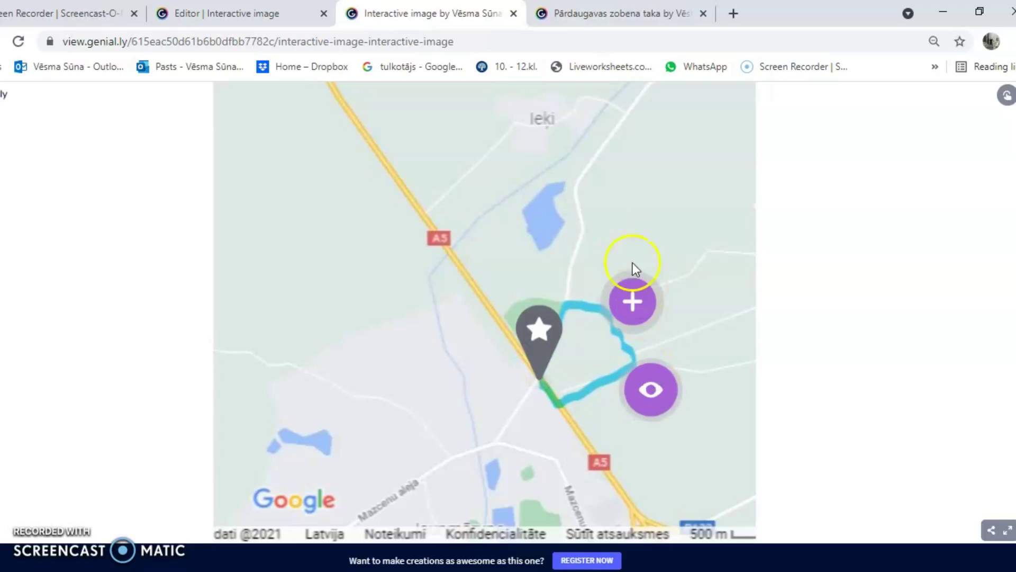
- Return to the editor and add a window interactivity named 2.punkts to the plus button
{"action": "left_click", "coordinate": [264, 11]}
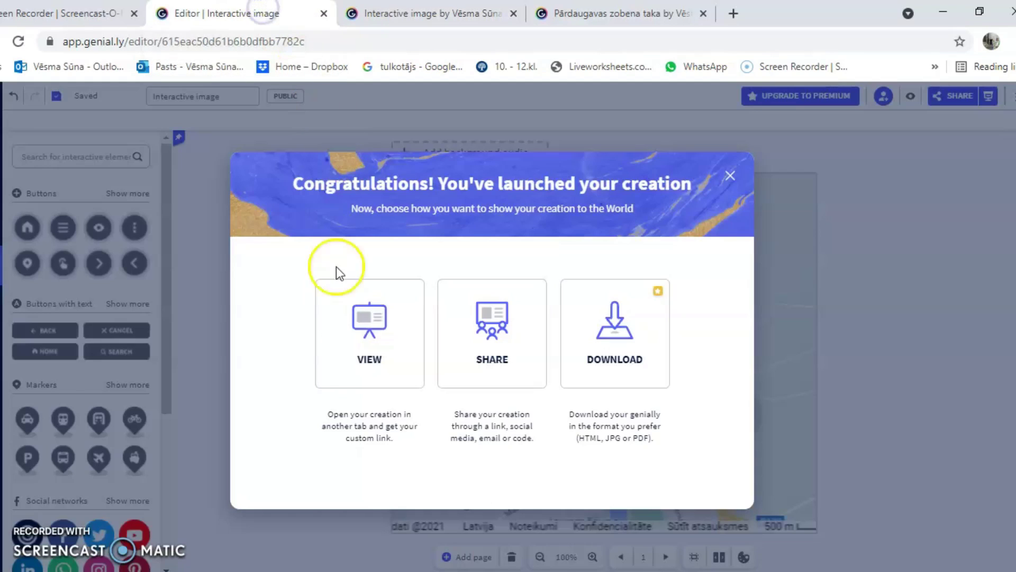
{"action": "left_click", "coordinate": [730, 176]}
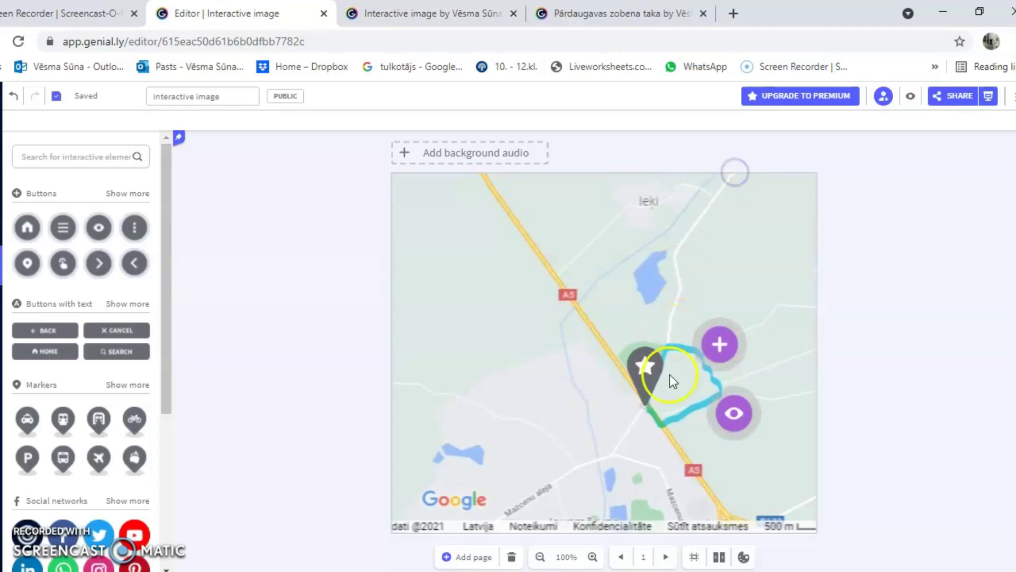
{"action": "left_click", "coordinate": [720, 345]}
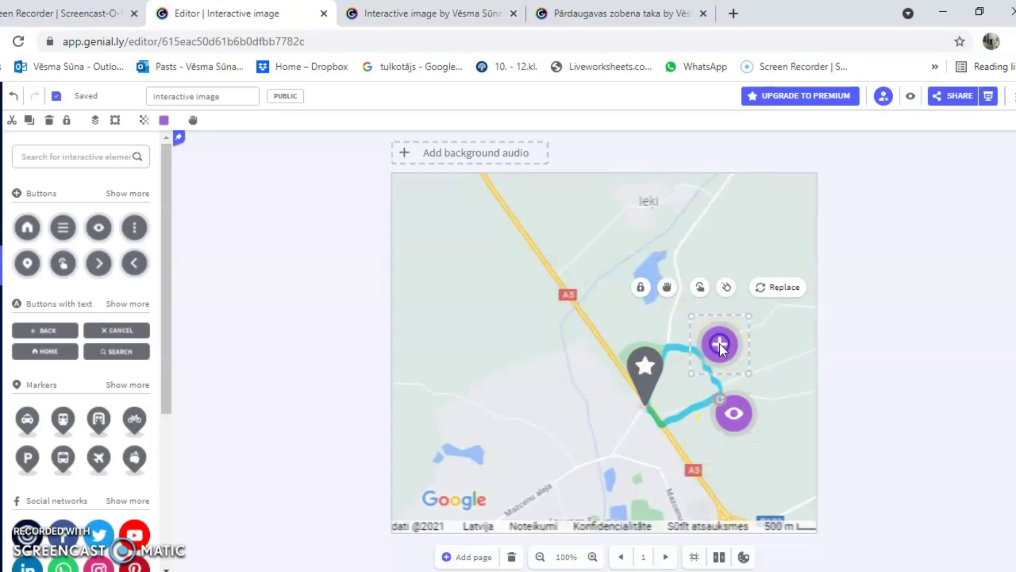
{"action": "left_click", "coordinate": [700, 287]}
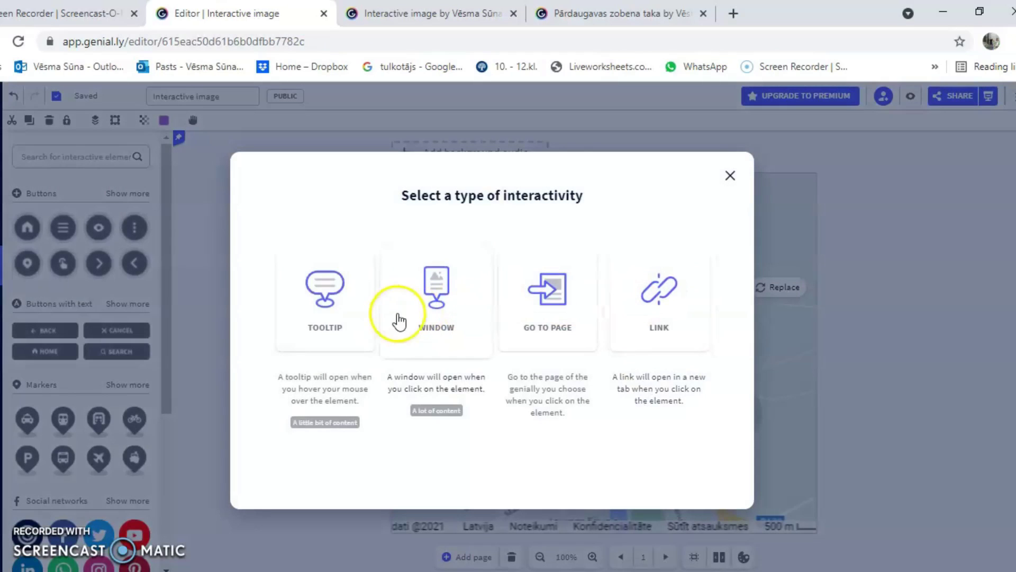
{"action": "left_click", "coordinate": [436, 293]}
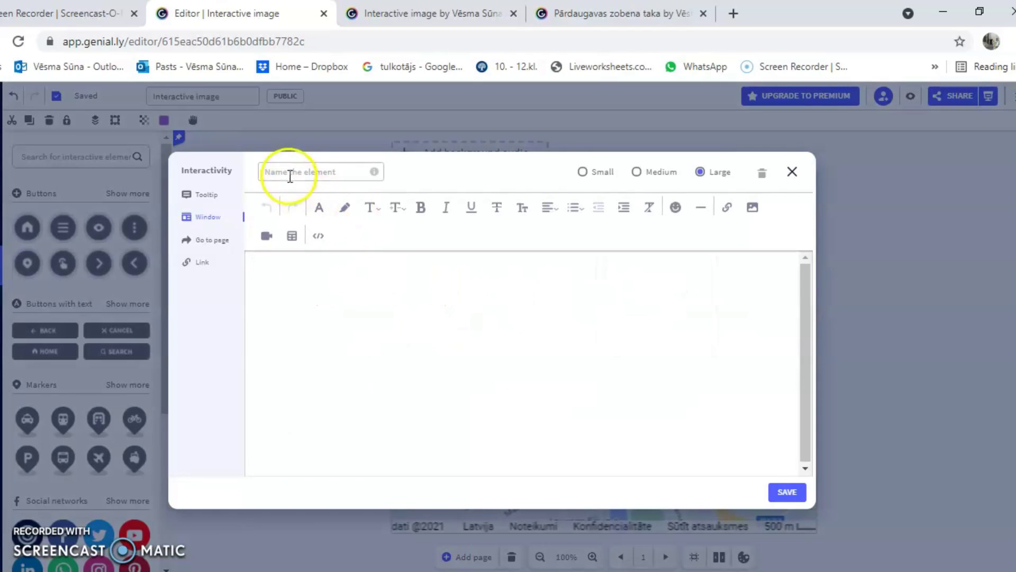
{"action": "left_click", "coordinate": [289, 169]}
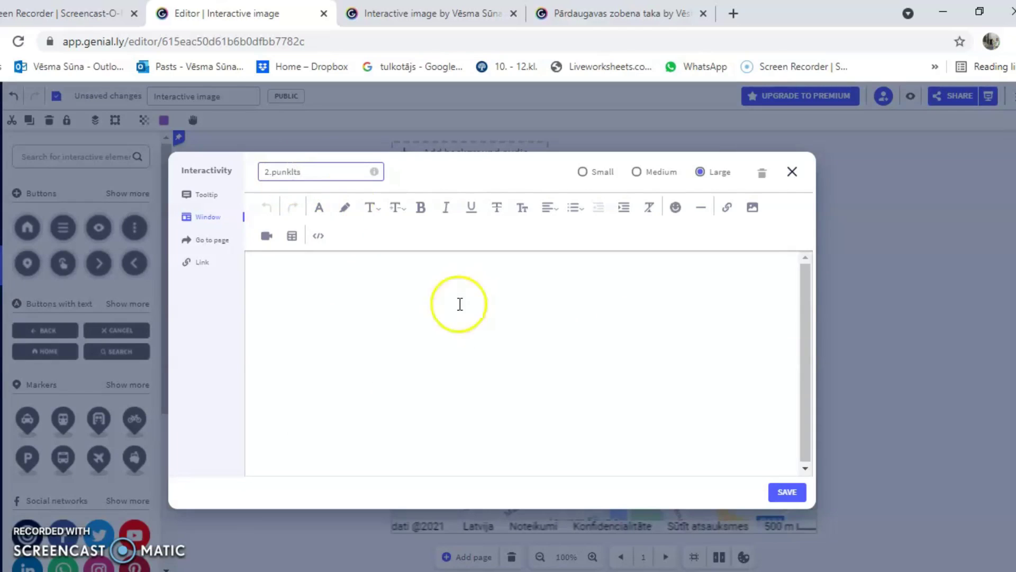
{"action": "left_click", "coordinate": [353, 327]}
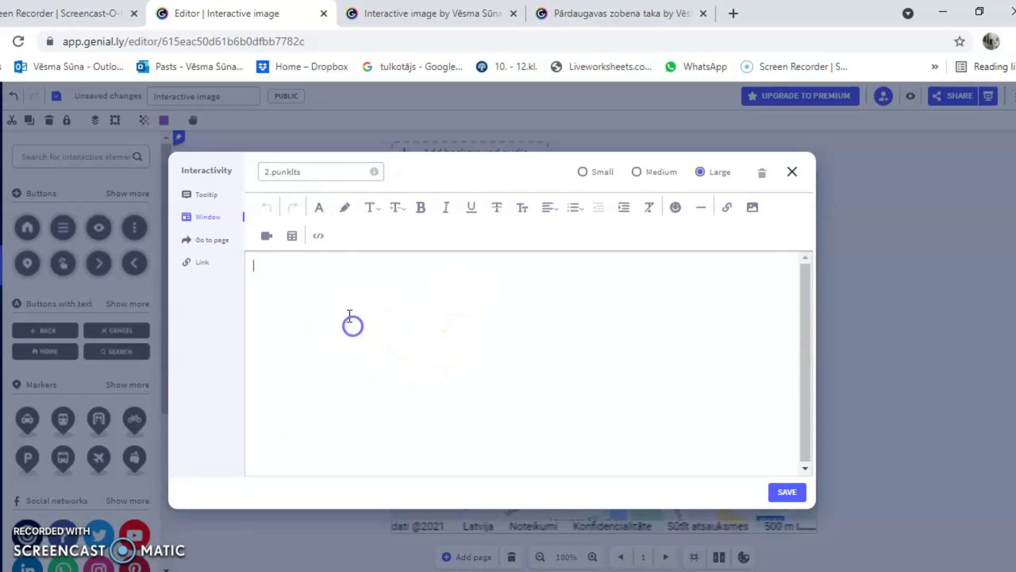
{"action": "left_click", "coordinate": [293, 170]}
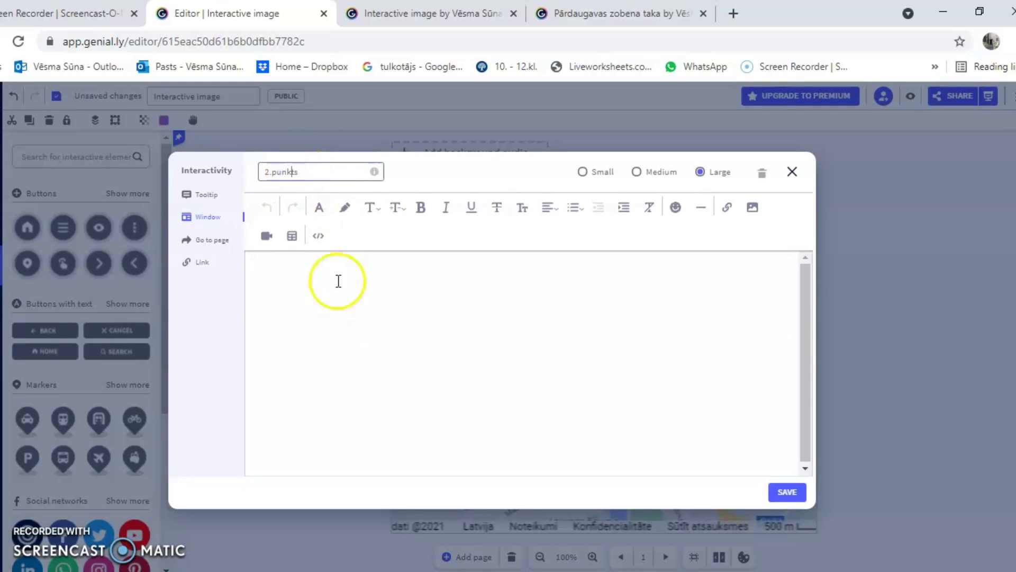
{"action": "left_click", "coordinate": [313, 311]}
- Insert the image Didzis3 from the Desktop into the plus button's window and save the window
{"action": "left_click", "coordinate": [751, 208]}
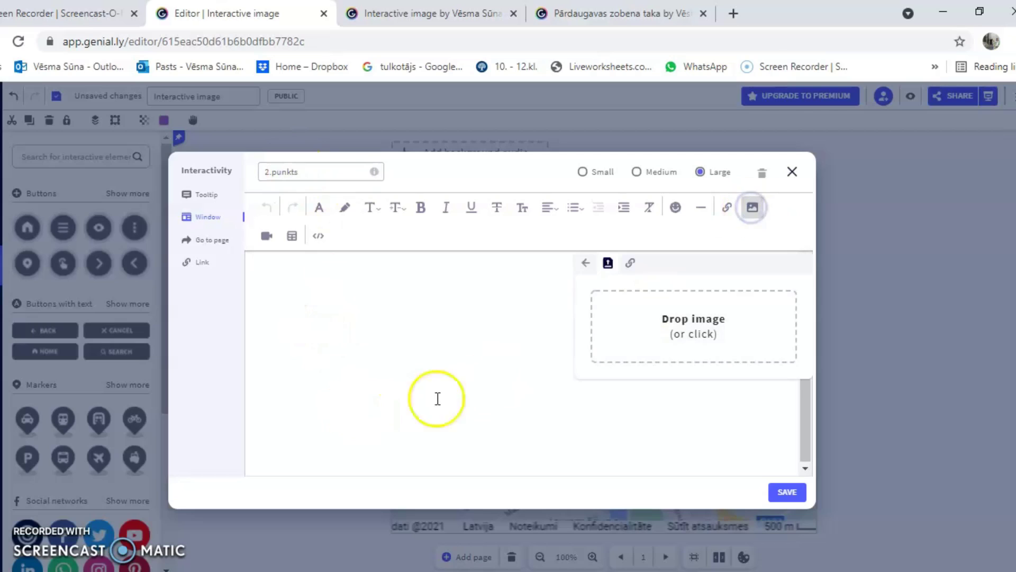
{"action": "left_click", "coordinate": [654, 333]}
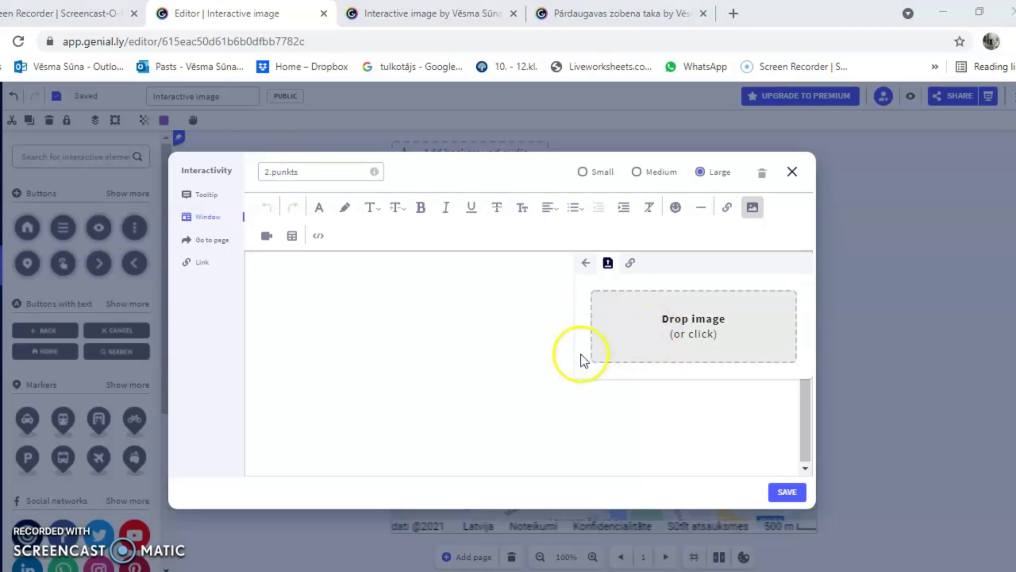
{"action": "scroll", "coordinate": [219, 268], "scroll_direction": "down", "scroll_amount": 1}
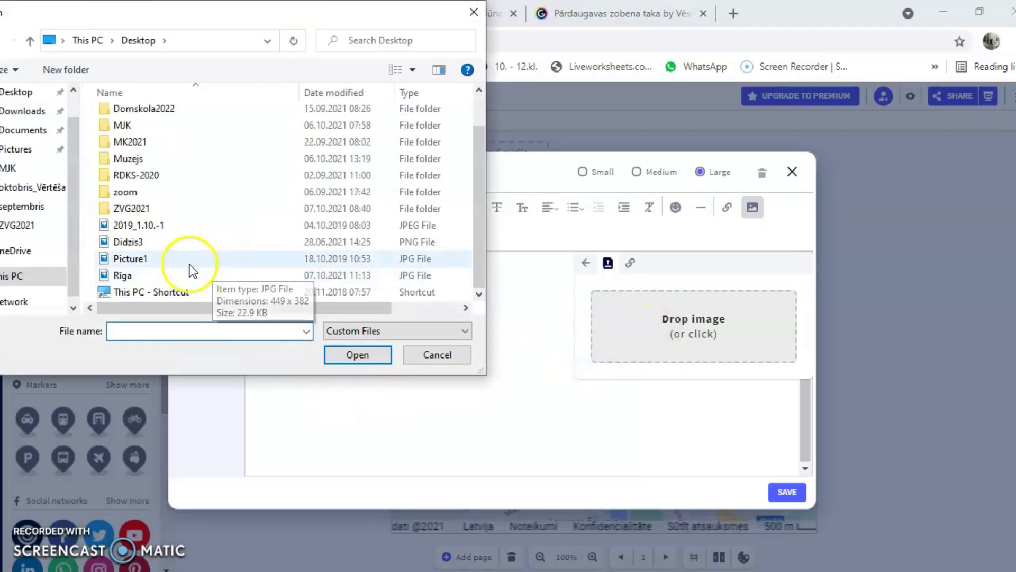
{"action": "left_click", "coordinate": [134, 243]}
{"action": "left_click", "coordinate": [349, 353]}
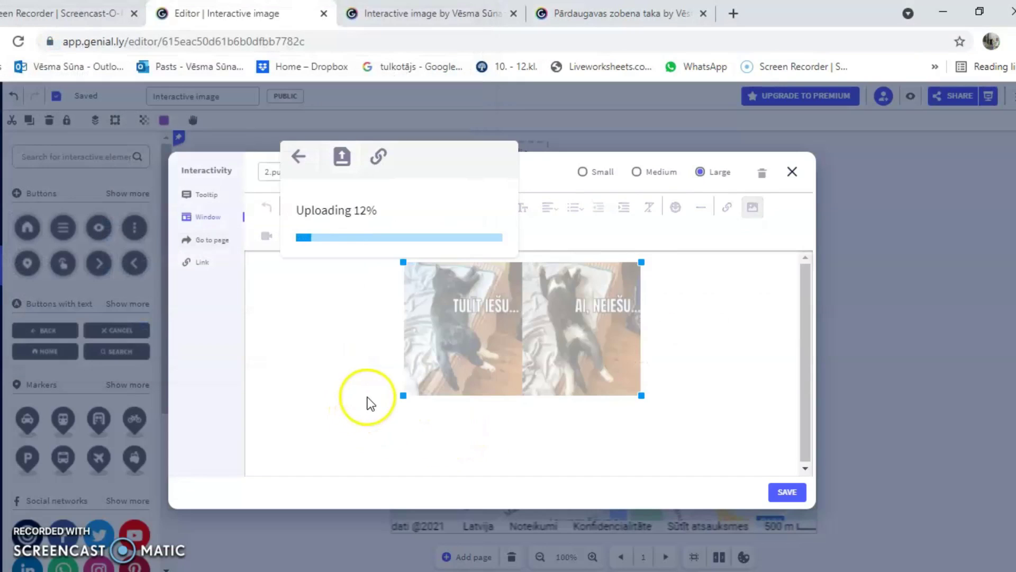
{"action": "left_click", "coordinate": [784, 494]}
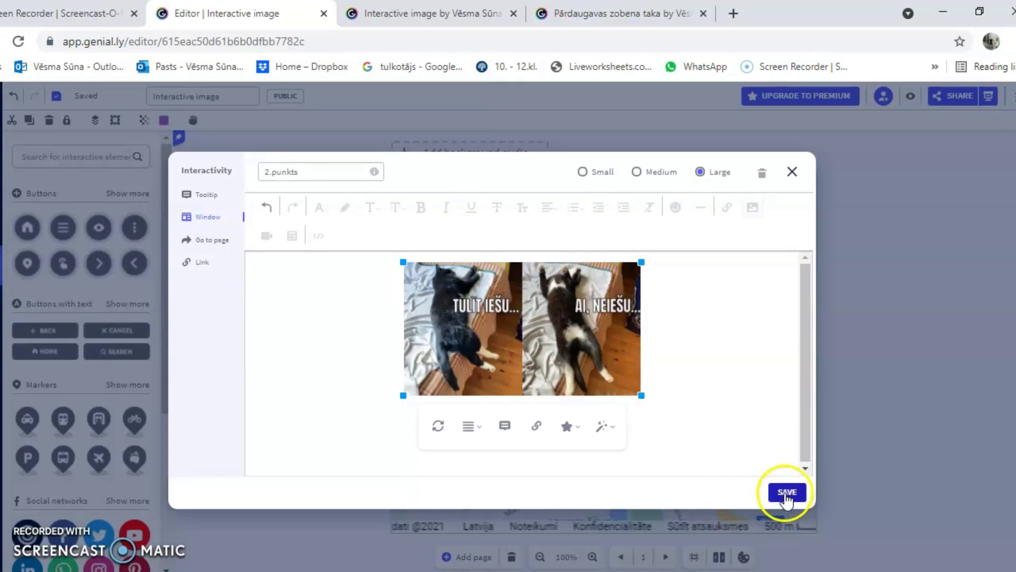
{"action": "left_click", "coordinate": [787, 492]}
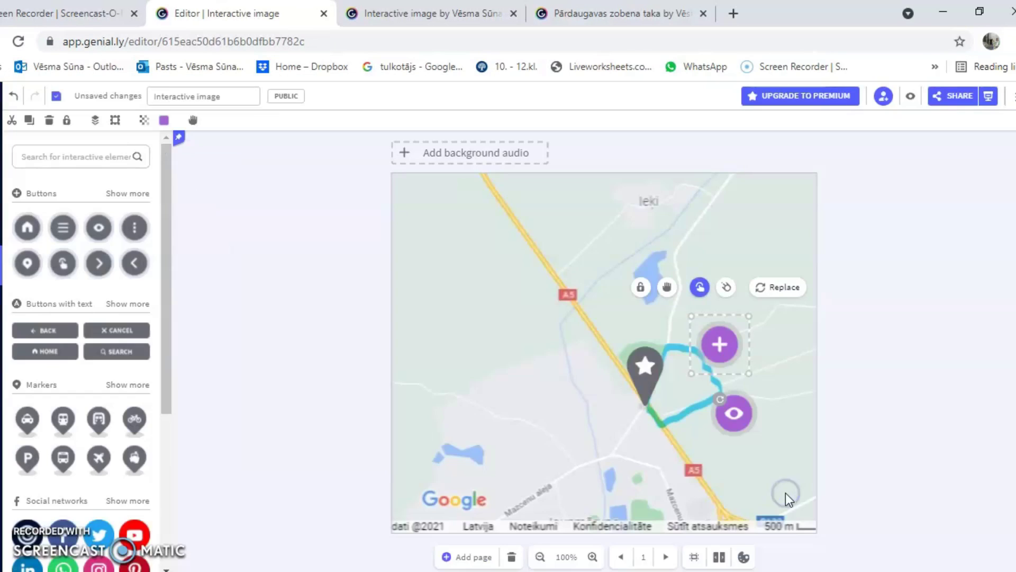
- Add a link interactivity to the eye button with the Pārdaugavas zobena taka page's URL, opening in a new tab, and save it
{"action": "left_click", "coordinate": [737, 419]}
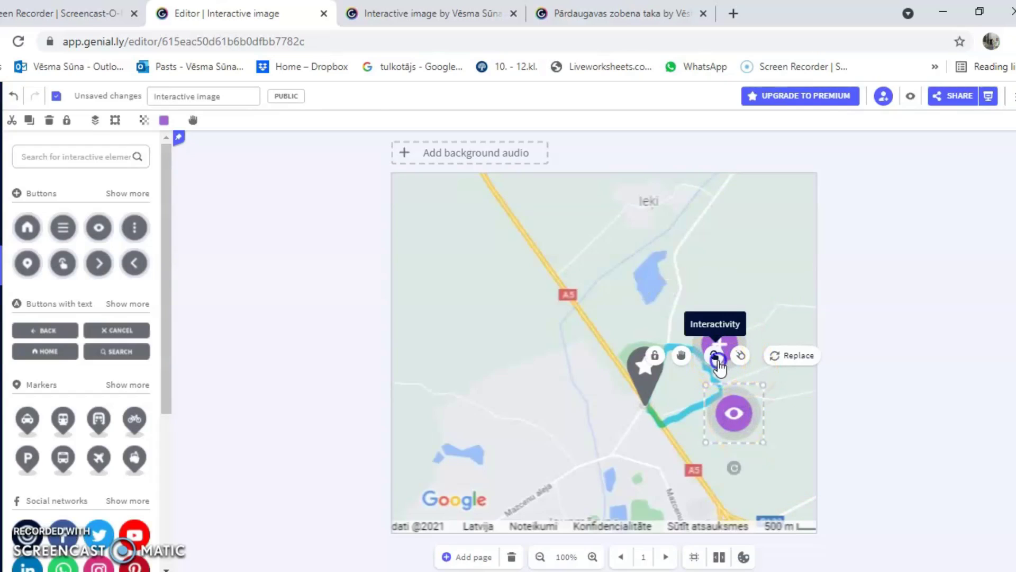
{"action": "left_click", "coordinate": [716, 357]}
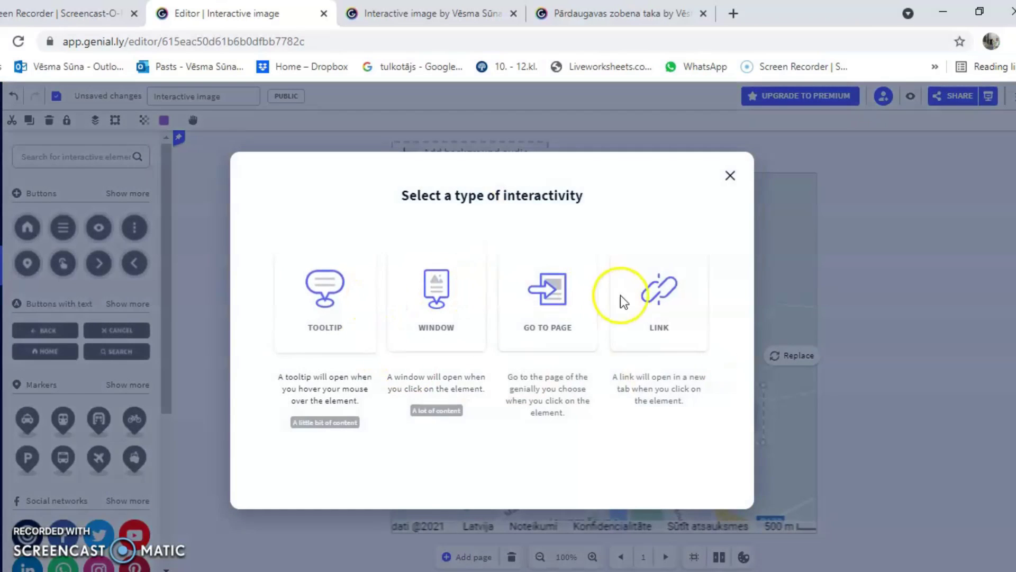
{"action": "left_click", "coordinate": [655, 290]}
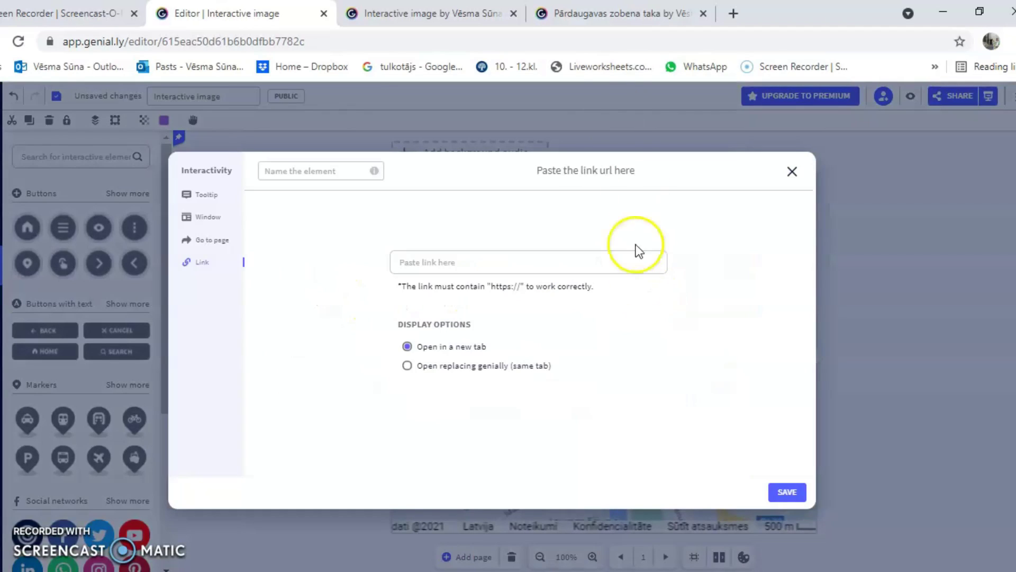
{"action": "left_click", "coordinate": [623, 13]}
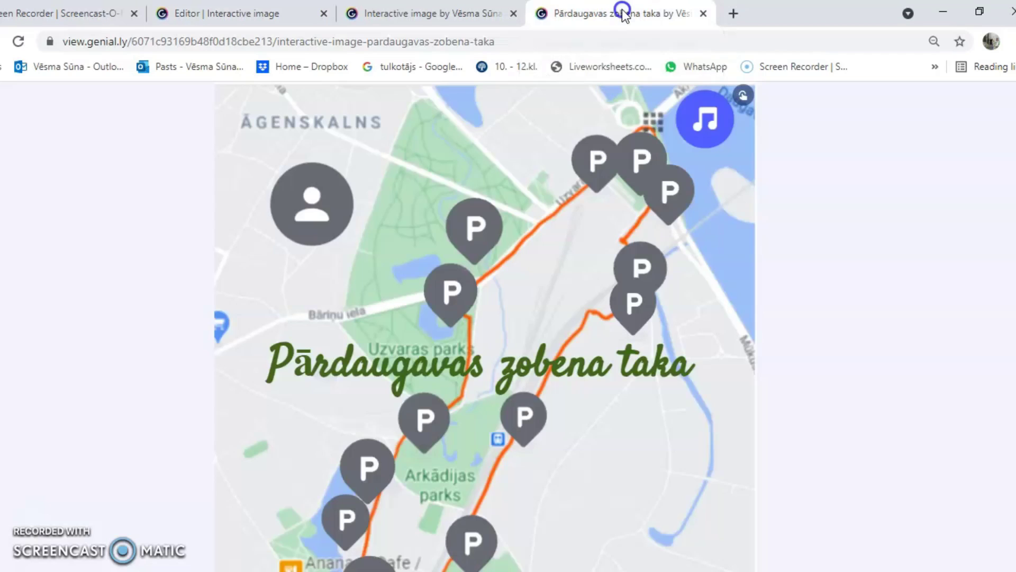
{"action": "left_click", "coordinate": [510, 41]}
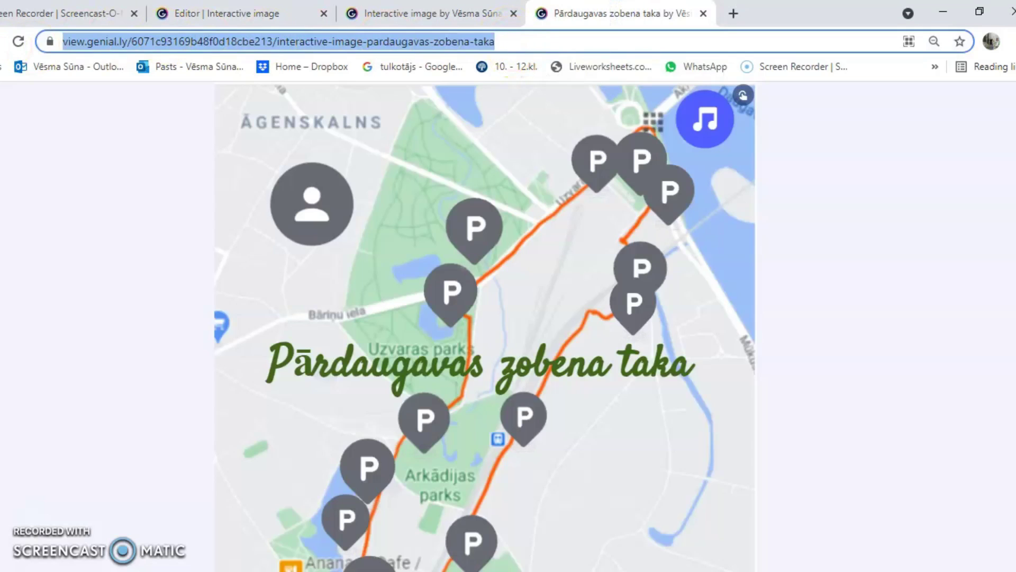
{"action": "left_click", "coordinate": [193, 12]}
{"action": "left_click", "coordinate": [427, 261]}
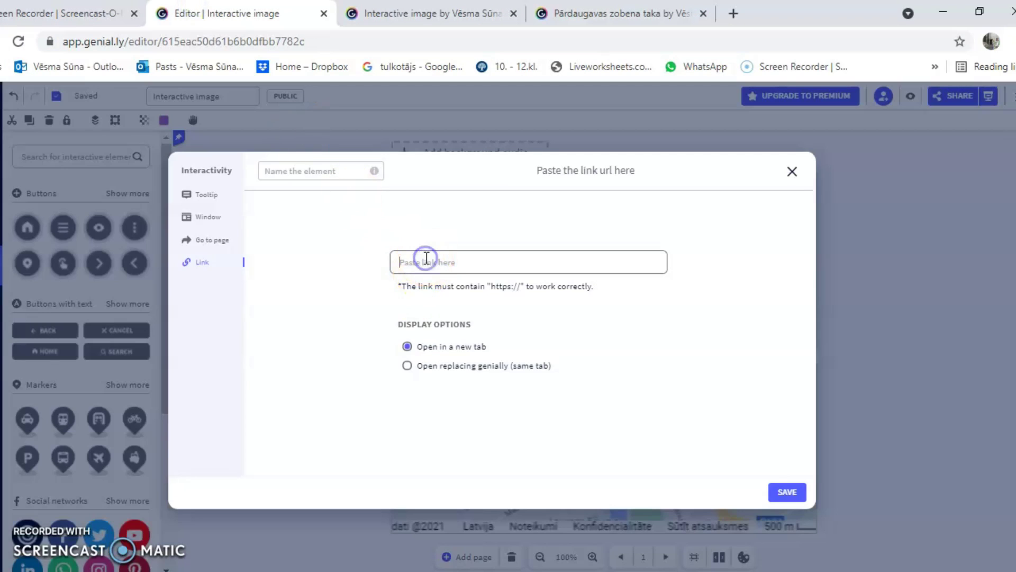
{"action": "key", "text": "ctrl+v"}
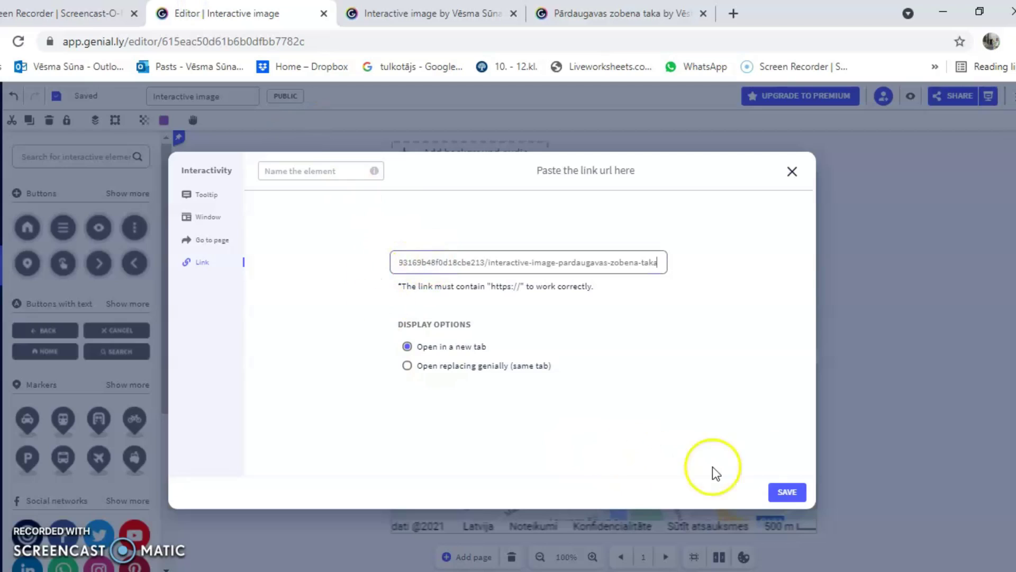
{"action": "left_click", "coordinate": [790, 491]}
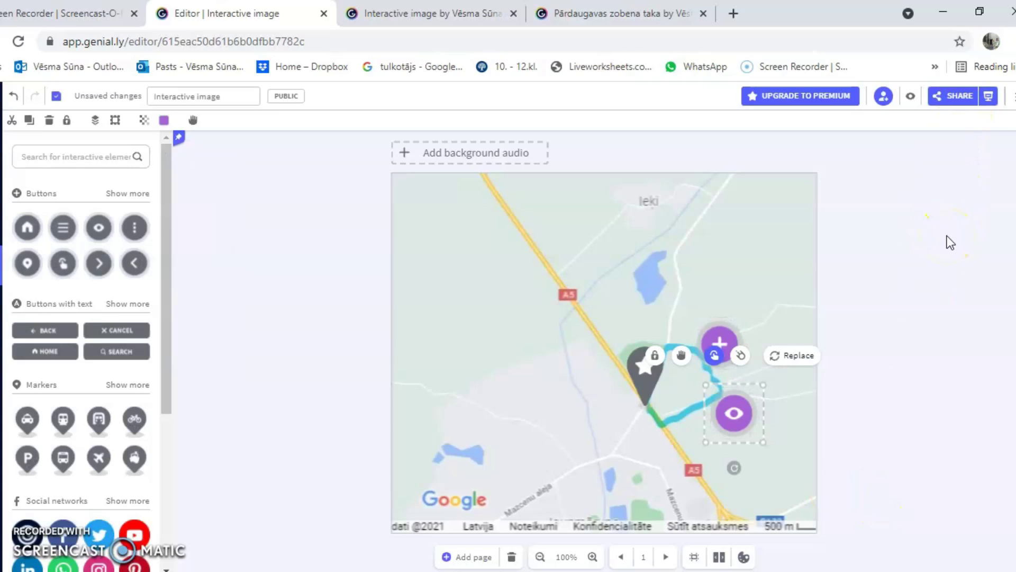
- Copy the public social page link from the sharing options and close them
{"action": "left_click", "coordinate": [954, 104]}
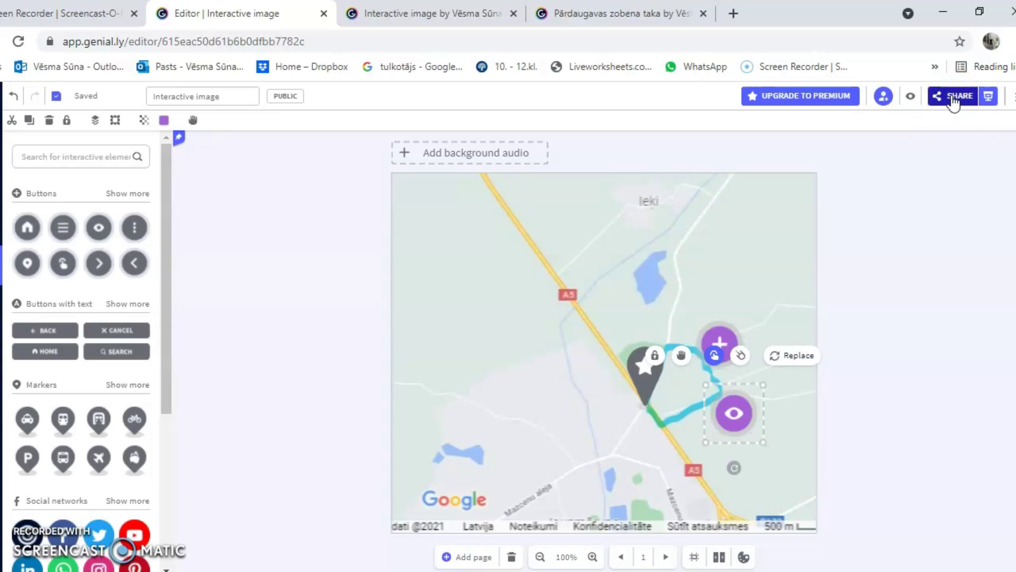
{"action": "left_click", "coordinate": [954, 101]}
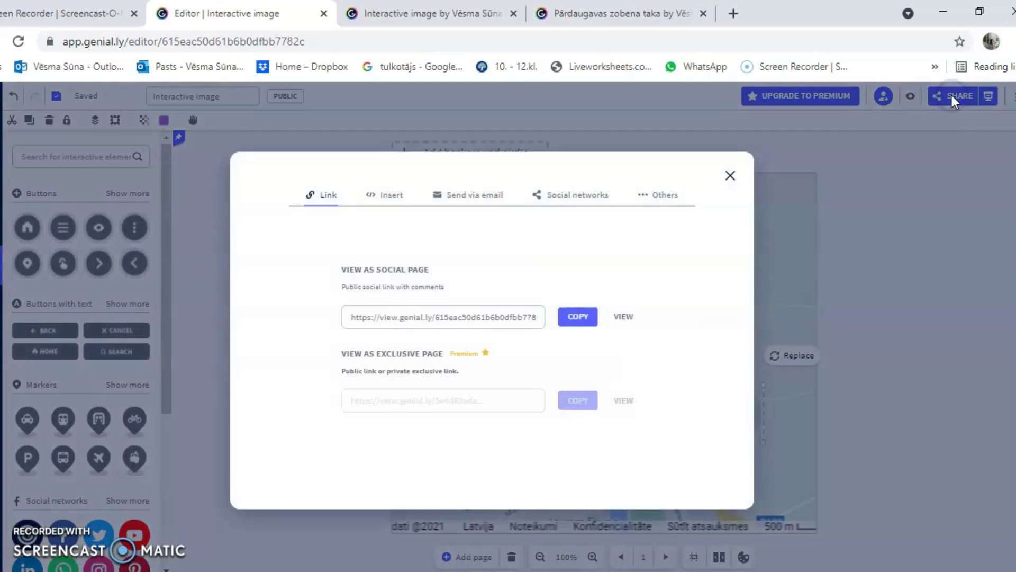
{"action": "left_click", "coordinate": [578, 316]}
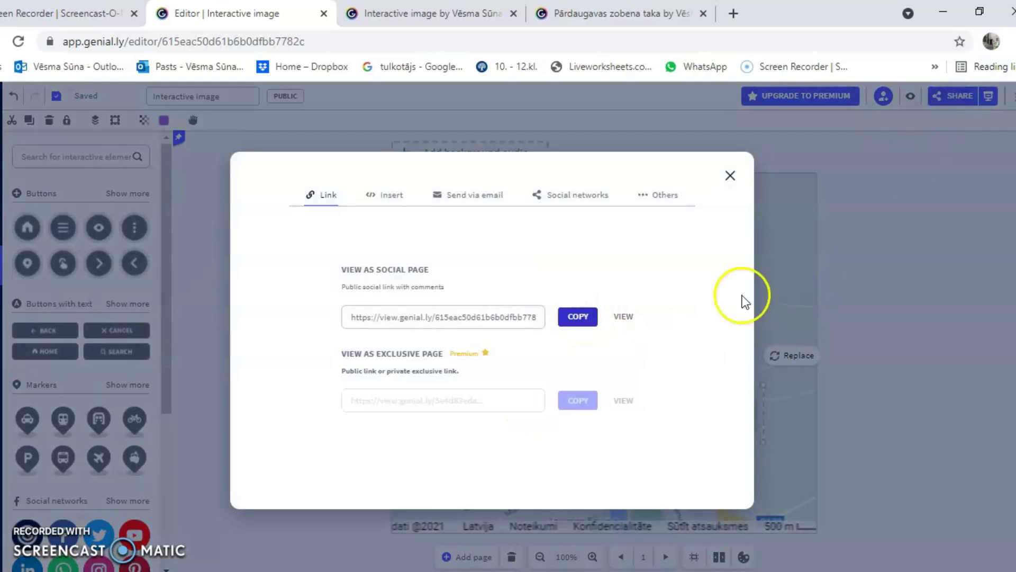
{"action": "left_click", "coordinate": [731, 176]}
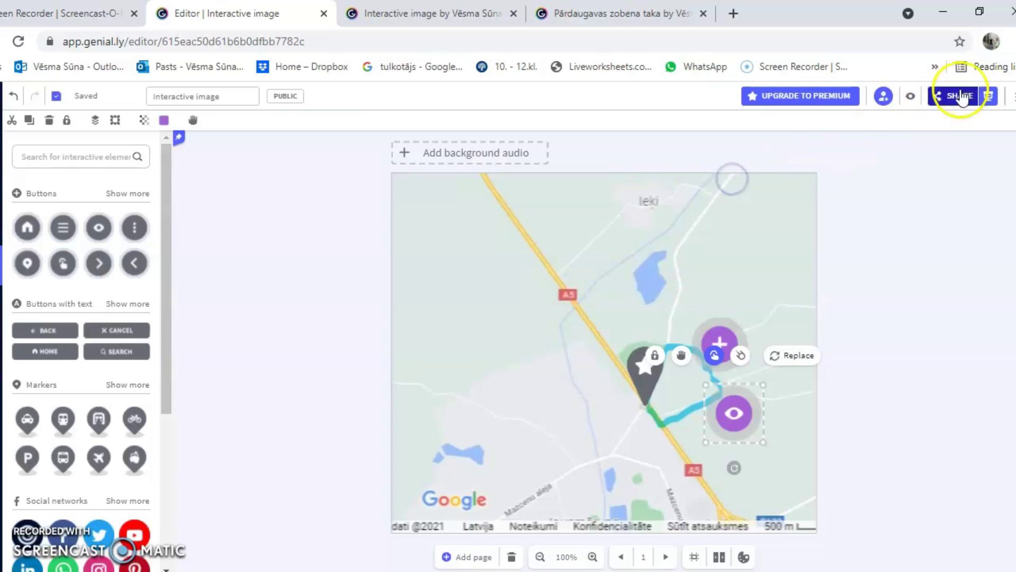
- Open the published map and test the star marker's tooltip and the plus button's window, closing the window
{"action": "left_click", "coordinate": [989, 97]}
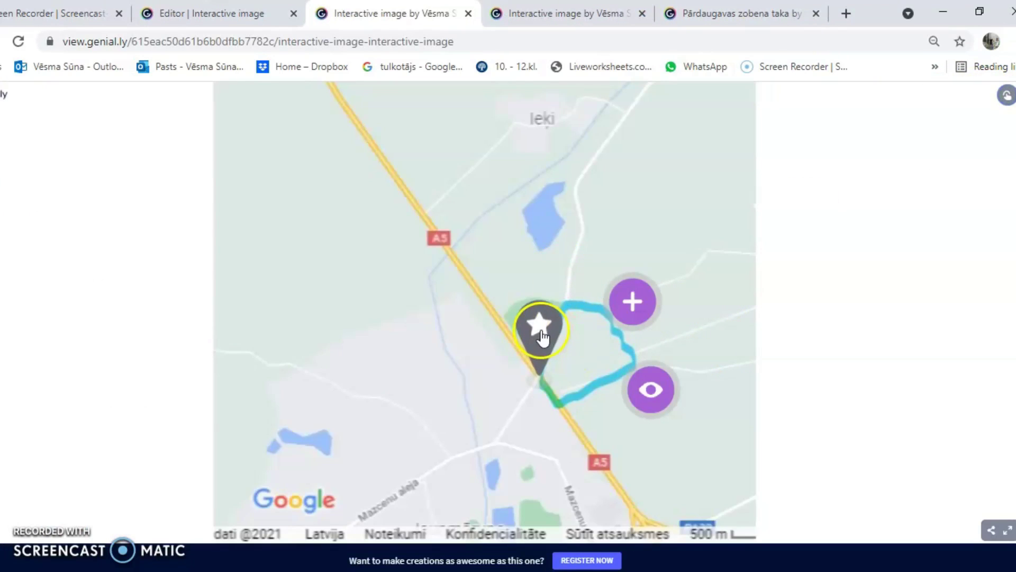
{"action": "mouse_move", "coordinate": [541, 329]}
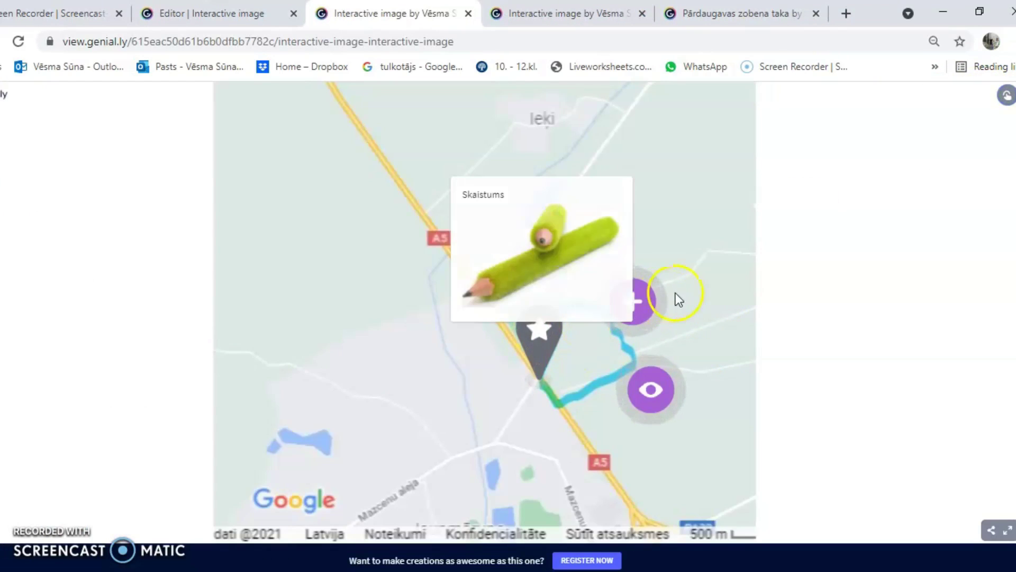
{"action": "left_click", "coordinate": [646, 301]}
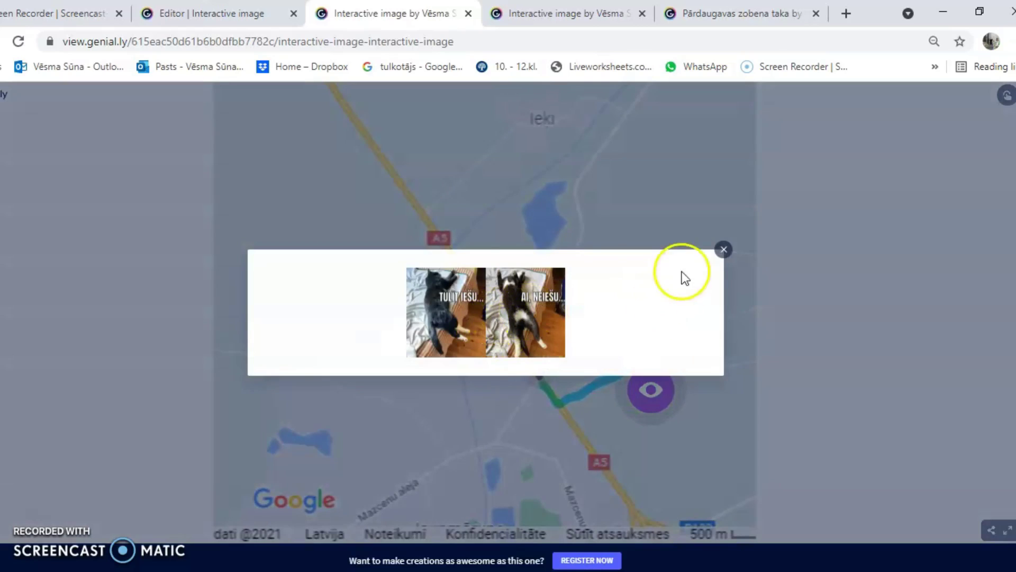
{"action": "left_click", "coordinate": [724, 250]}
- Test the eye button's link and return to the editor, closing the linked page and the published map
{"action": "left_click", "coordinate": [653, 405]}
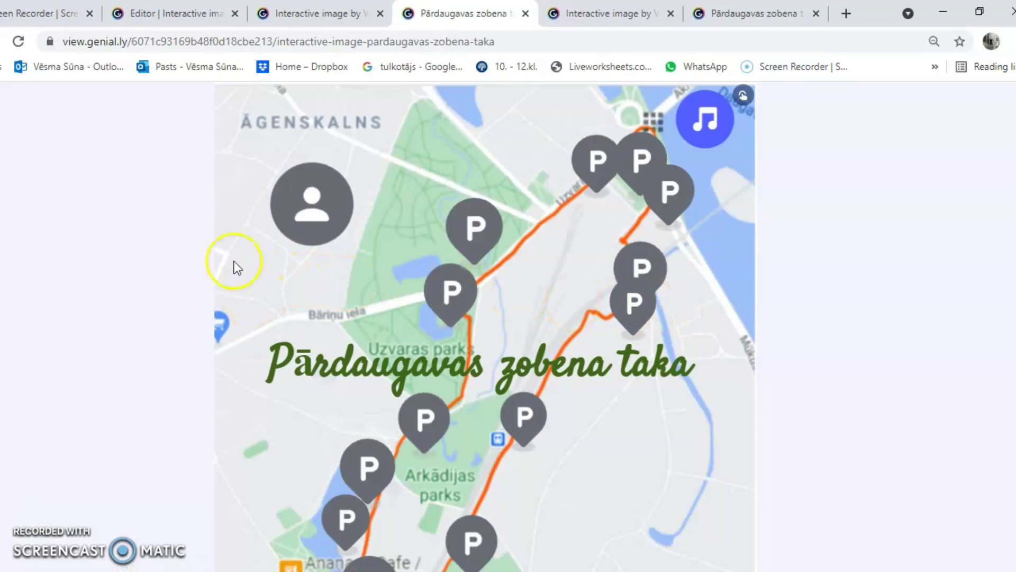
{"action": "left_click", "coordinate": [526, 17]}
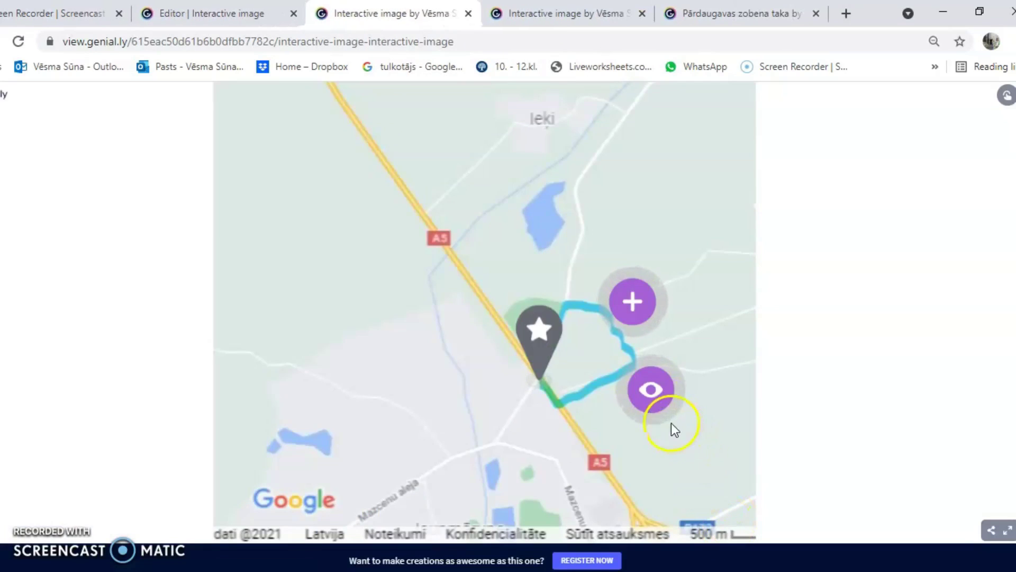
{"action": "left_click", "coordinate": [469, 14]}
{"action": "left_click", "coordinate": [227, 14]}
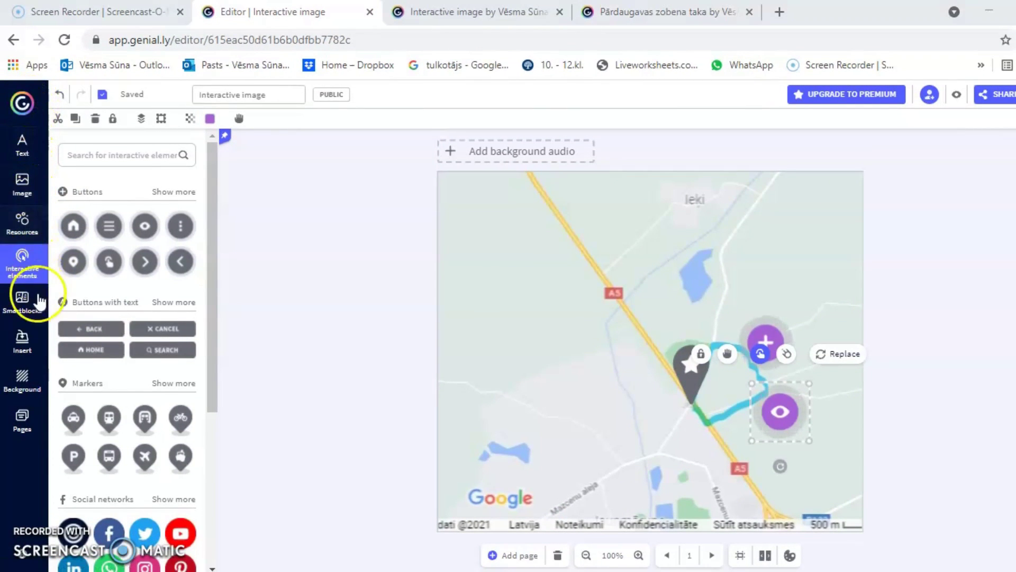
- Add a Title 1 text to the map and replace its placeholder text with Rīga
{"action": "left_click", "coordinate": [22, 148]}
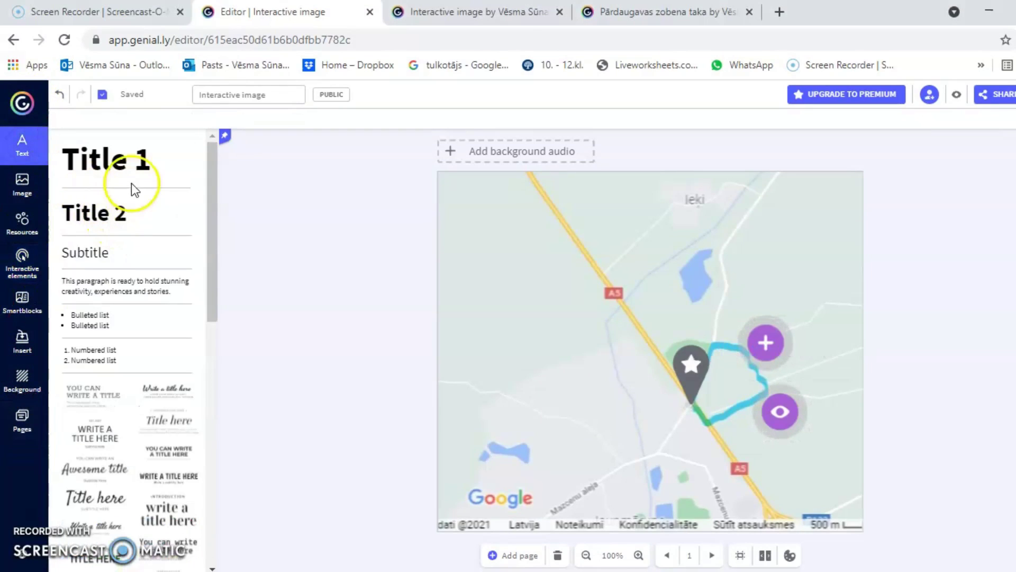
{"action": "left_click", "coordinate": [126, 163]}
{"action": "left_click_drag", "start_coordinate": [527, 356], "coordinate": [586, 306]}
{"action": "left_click", "coordinate": [630, 351]}
{"action": "key", "text": "BackSpace"}
{"action": "key", "text": "BackSpace"}
{"action": "key", "text": "BackSpace"}
{"action": "key", "text": "BackSpace"}
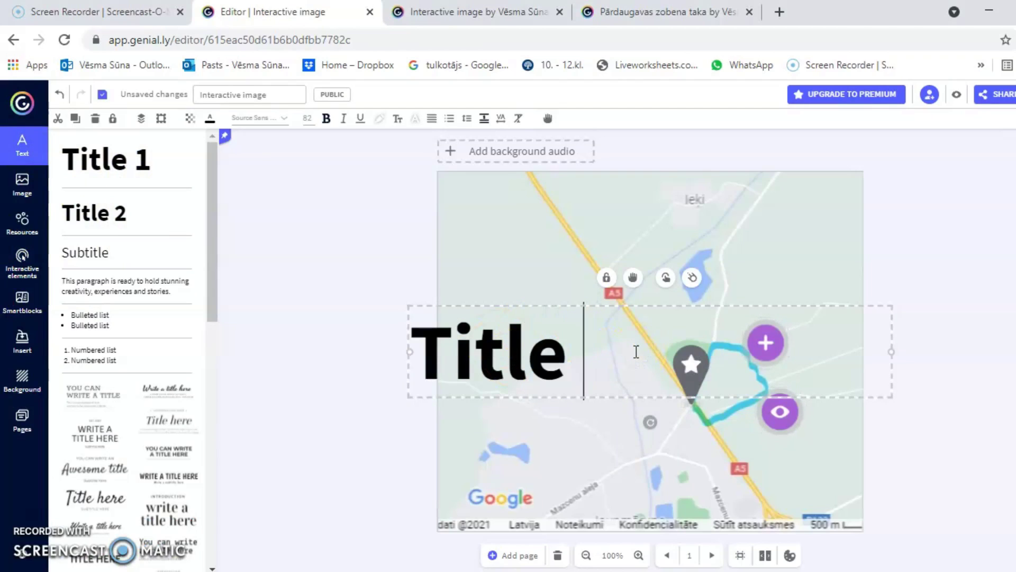
{"action": "key", "text": "BackSpace"}
{"action": "key", "text": "BackSpace"}
{"action": "key", "text": "BackSpace"}
{"action": "type", "text": "Rīga"}
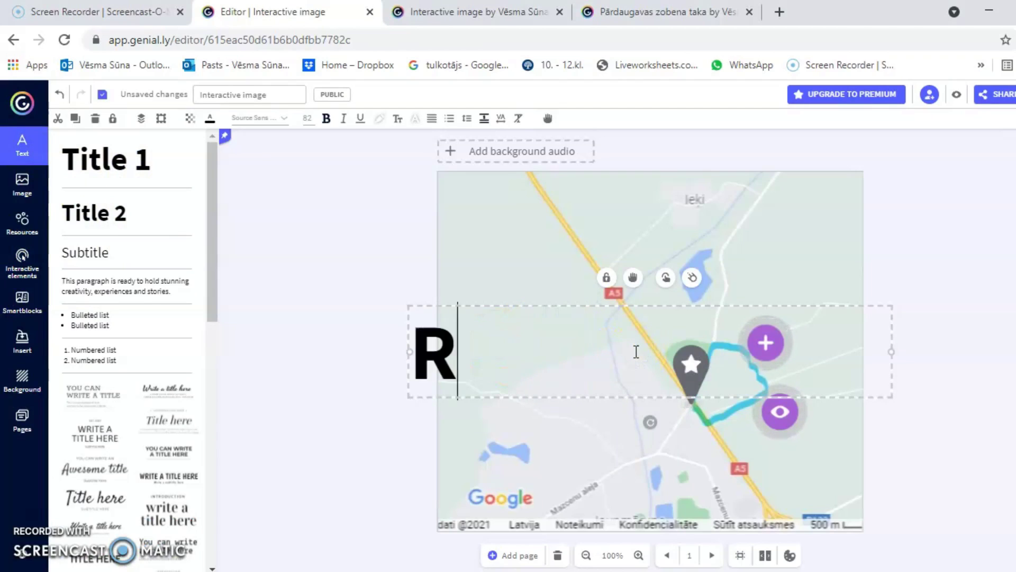
{"action": "left_click", "coordinate": [649, 337]}
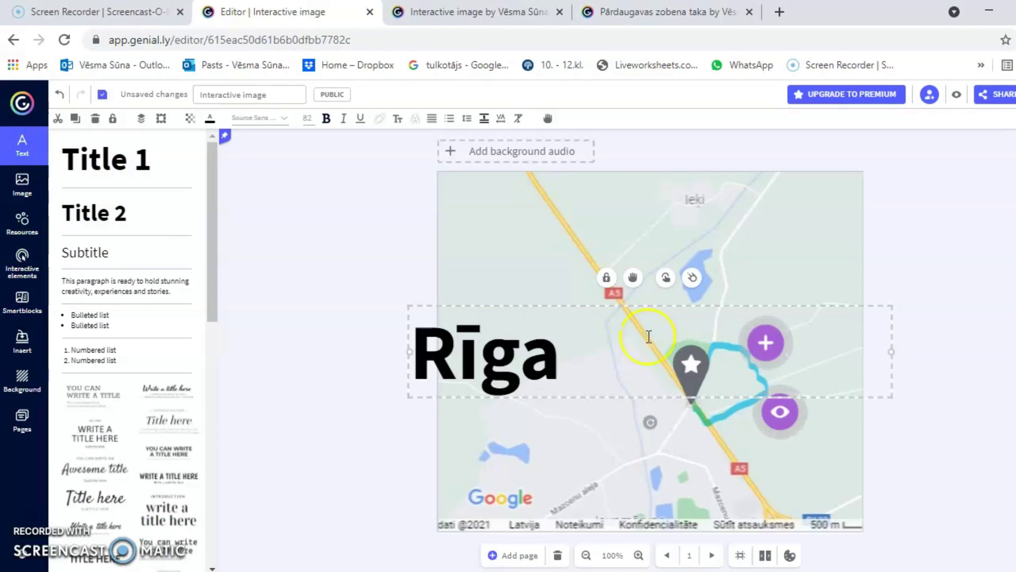
- Move the Rīga title up and to the right, above the star marker on the map
{"action": "mouse_move", "coordinate": [608, 301]}
{"action": "left_mouse_down"}
{"action": "mouse_move", "coordinate": [582, 262]}
{"action": "mouse_move", "coordinate": [650, 199]}
{"action": "mouse_move", "coordinate": [652, 271]}
{"action": "left_mouse_up"}
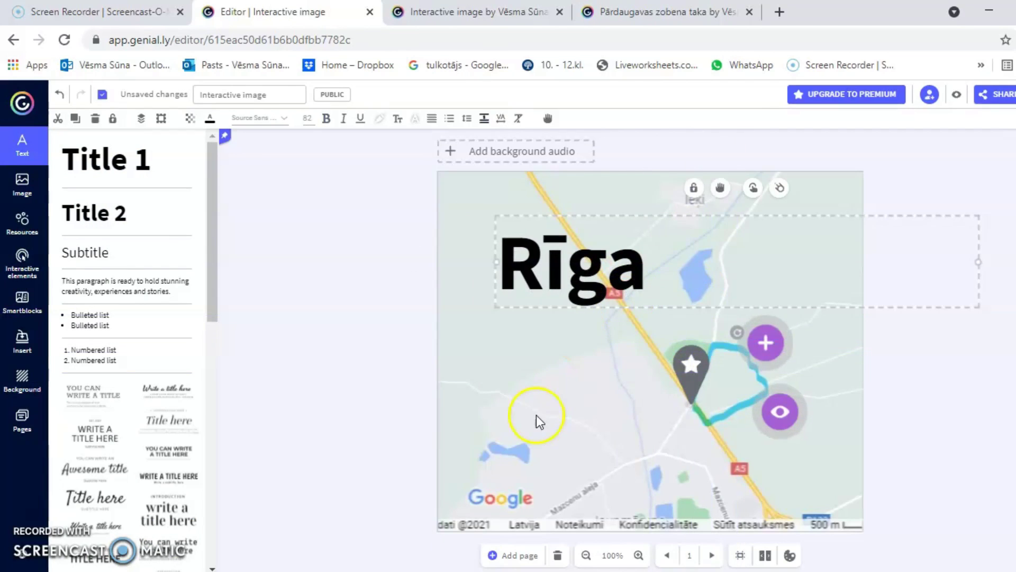
{"action": "left_click", "coordinate": [670, 390]}
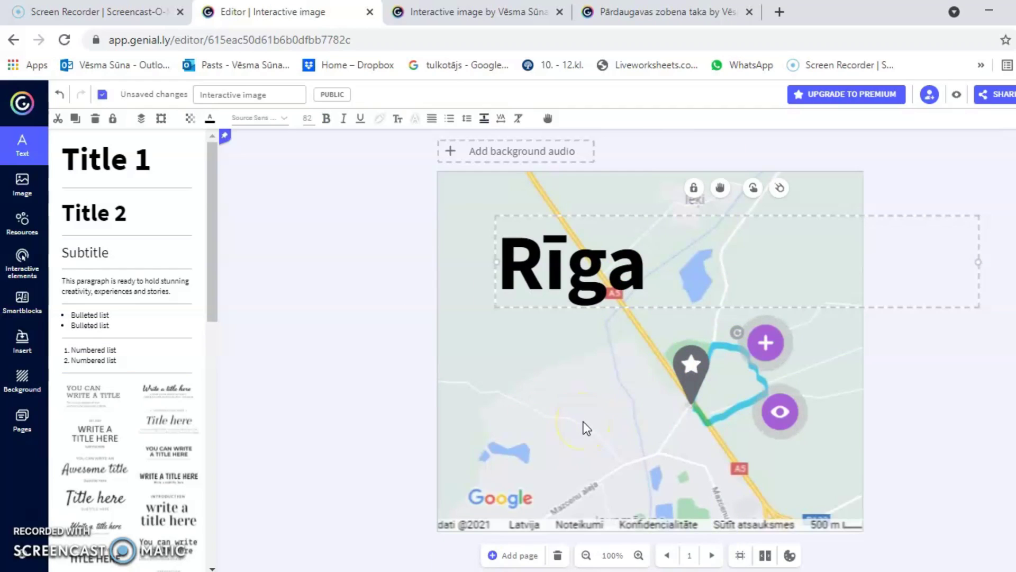
{"action": "left_click", "coordinate": [105, 247]}
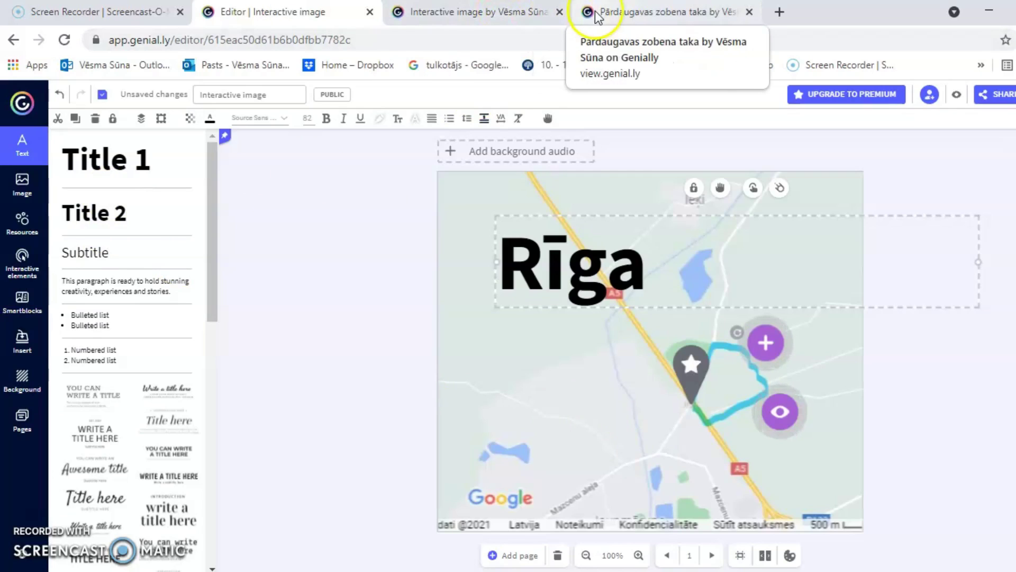
- Check the other open published view of the interactive image, close it and return to the editor
{"action": "left_click", "coordinate": [521, 18]}
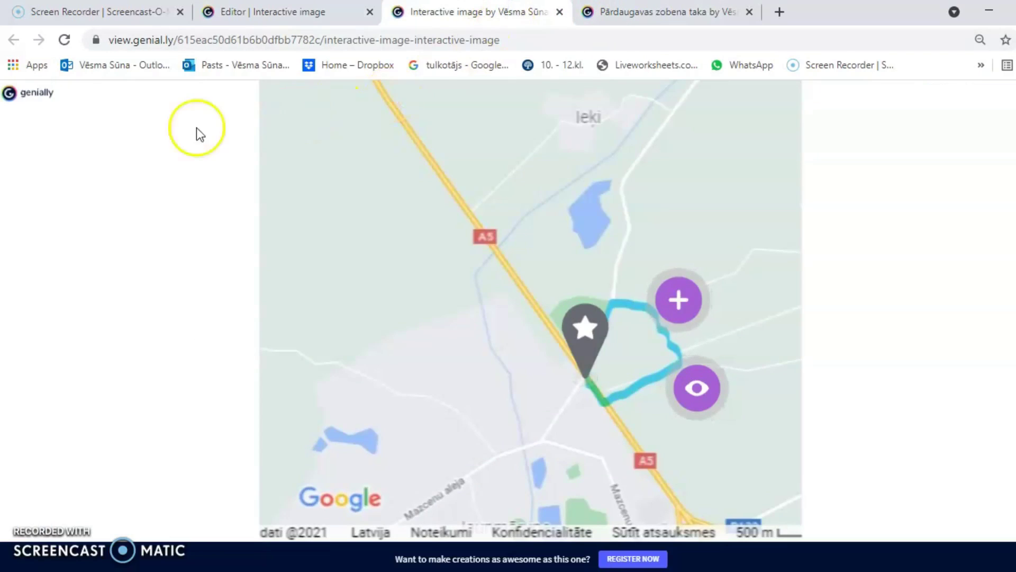
{"action": "left_click", "coordinate": [560, 11]}
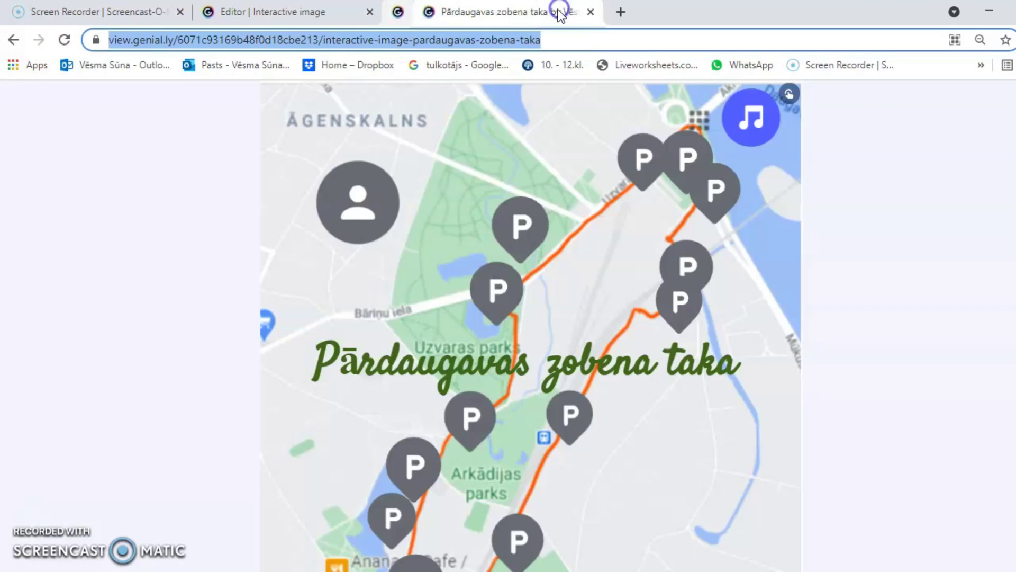
{"action": "left_click", "coordinate": [291, 13]}
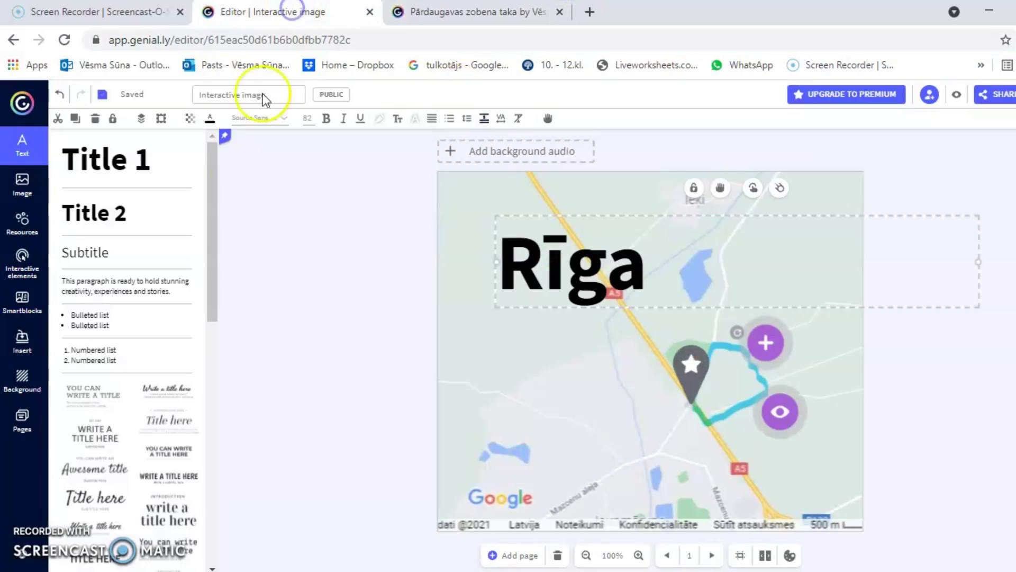